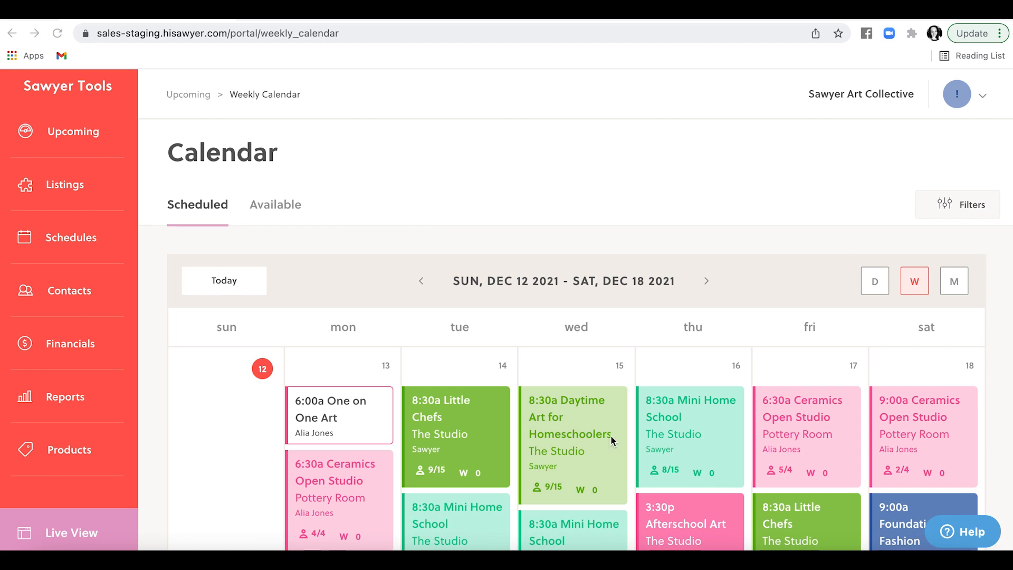
- Go to the Camps/Events schedules and start creating a new camp
{"action": "left_click", "coordinate": [74, 240]}
{"action": "left_click", "coordinate": [87, 241]}
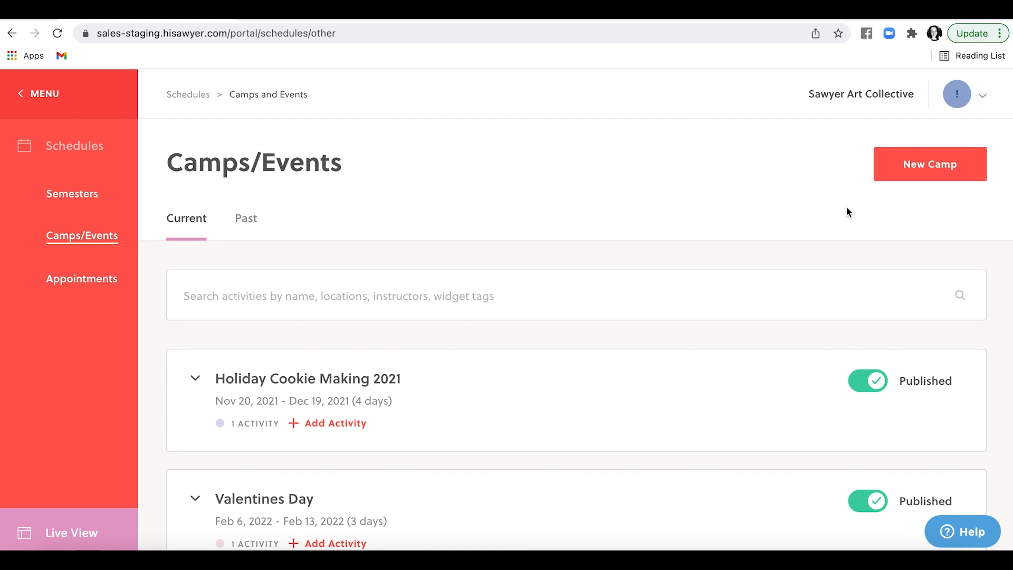
{"action": "left_click", "coordinate": [921, 171]}
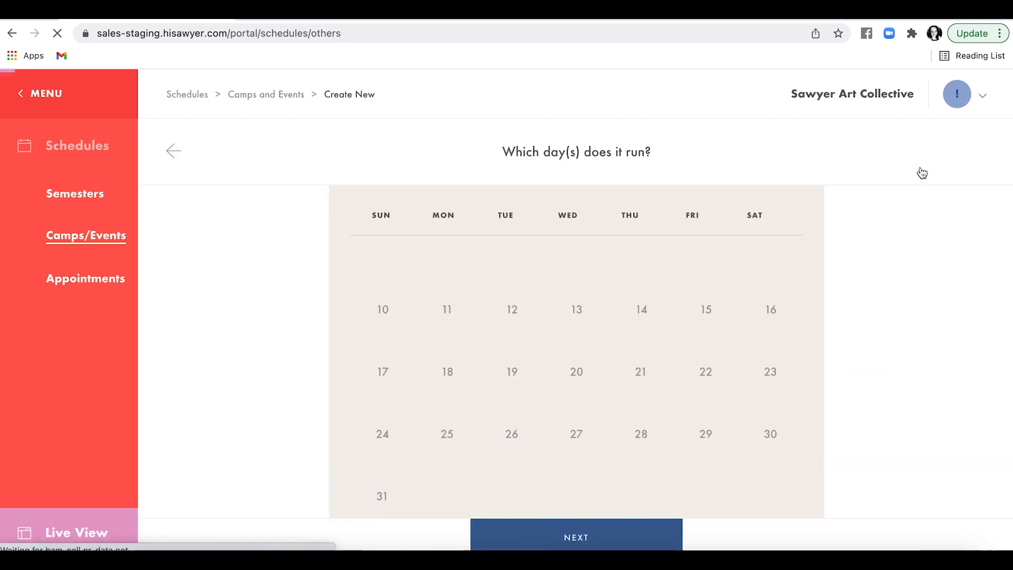
- Select Friday, January 7 and Friday, January 21 as running days for the camp
{"action": "scroll", "coordinate": [763, 341], "scroll_direction": "down", "scroll_amount": 10}
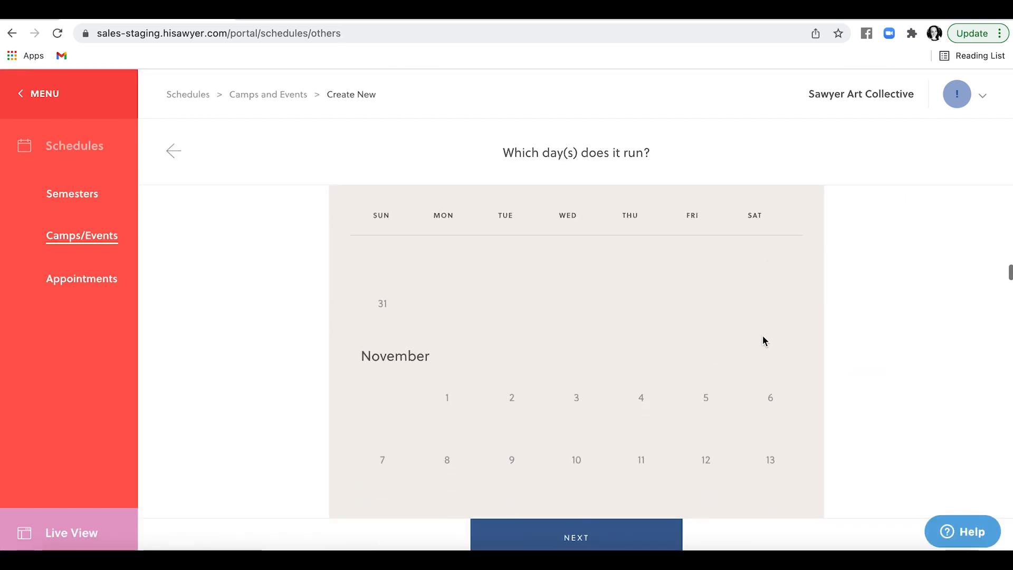
{"action": "scroll", "coordinate": [763, 340], "scroll_direction": "down", "scroll_amount": 5}
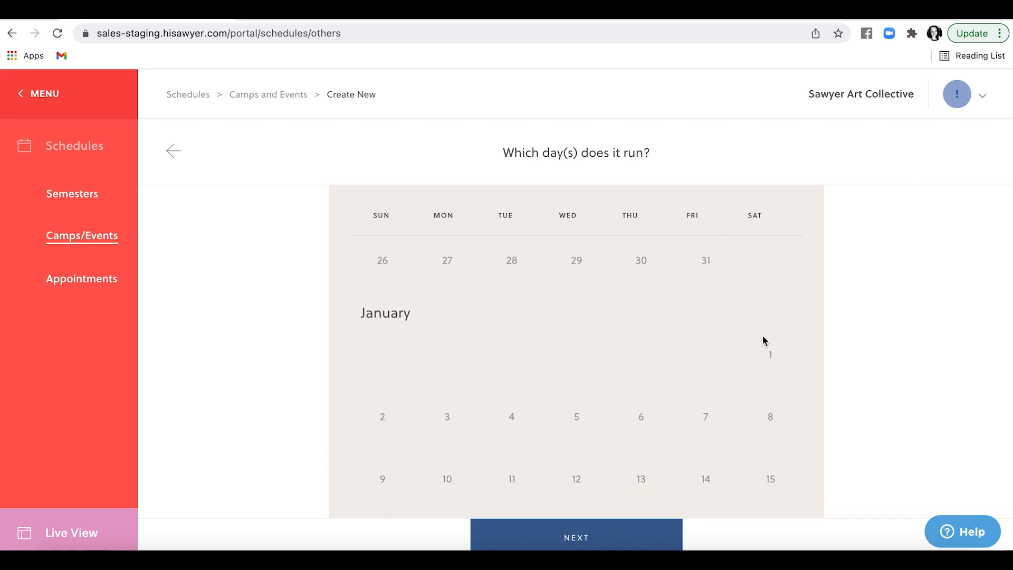
{"action": "left_click", "coordinate": [448, 416]}
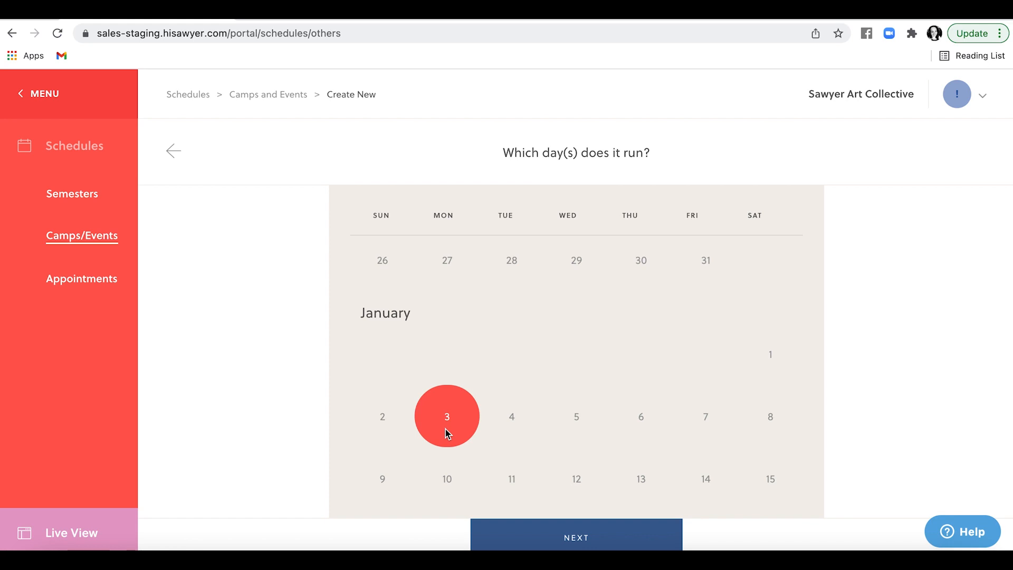
{"action": "left_click", "coordinate": [415, 419]}
{"action": "left_click", "coordinate": [701, 423]}
{"action": "scroll", "coordinate": [701, 423], "scroll_direction": "down", "scroll_amount": 3}
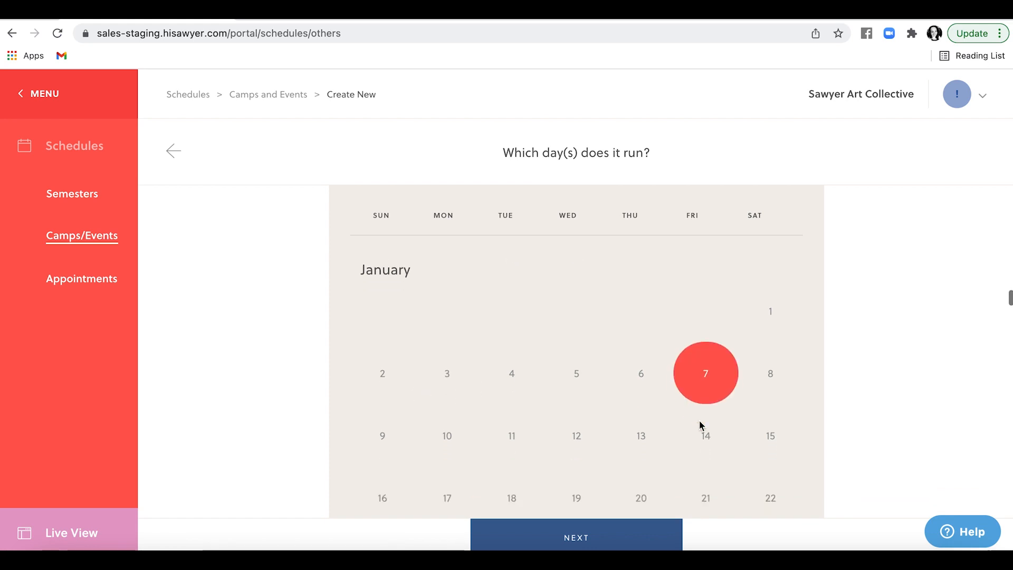
{"action": "left_click", "coordinate": [701, 387]}
- Add Friday, February 4 and Friday, February 18 to the camp's running days
{"action": "scroll", "coordinate": [705, 432], "scroll_direction": "down", "scroll_amount": 5}
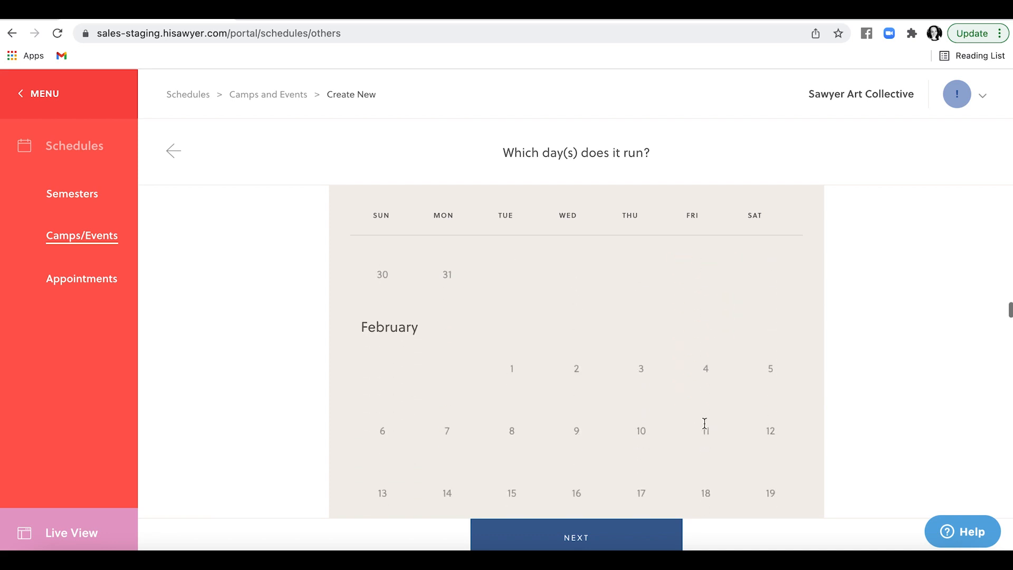
{"action": "left_click", "coordinate": [704, 366]}
{"action": "left_click", "coordinate": [705, 493]}
- Add Friday, March 4 and Friday, March 18 to the running days and continue to the camp's details
{"action": "scroll", "coordinate": [705, 495], "scroll_direction": "down", "scroll_amount": 3}
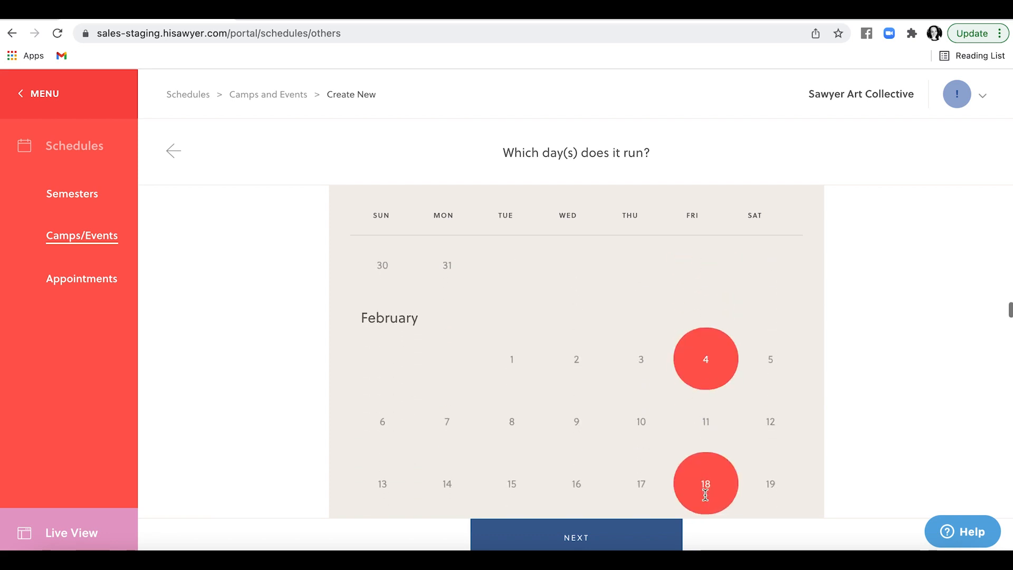
{"action": "scroll", "coordinate": [705, 493], "scroll_direction": "down", "scroll_amount": 3}
{"action": "left_click", "coordinate": [703, 448]}
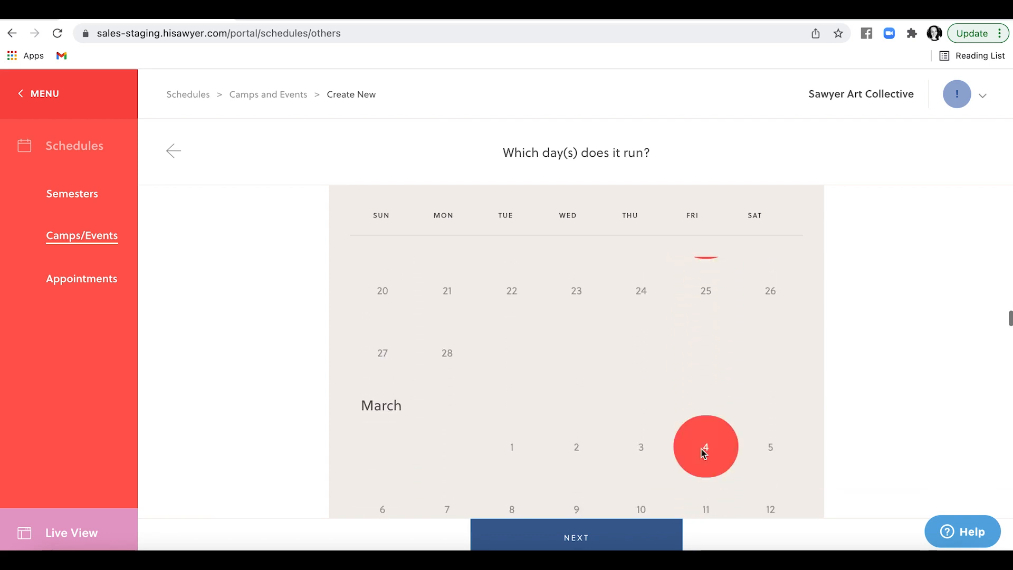
{"action": "scroll", "coordinate": [702, 451], "scroll_direction": "down", "scroll_amount": 3}
{"action": "left_click", "coordinate": [701, 448]}
{"action": "scroll", "coordinate": [701, 449], "scroll_direction": "down", "scroll_amount": 2}
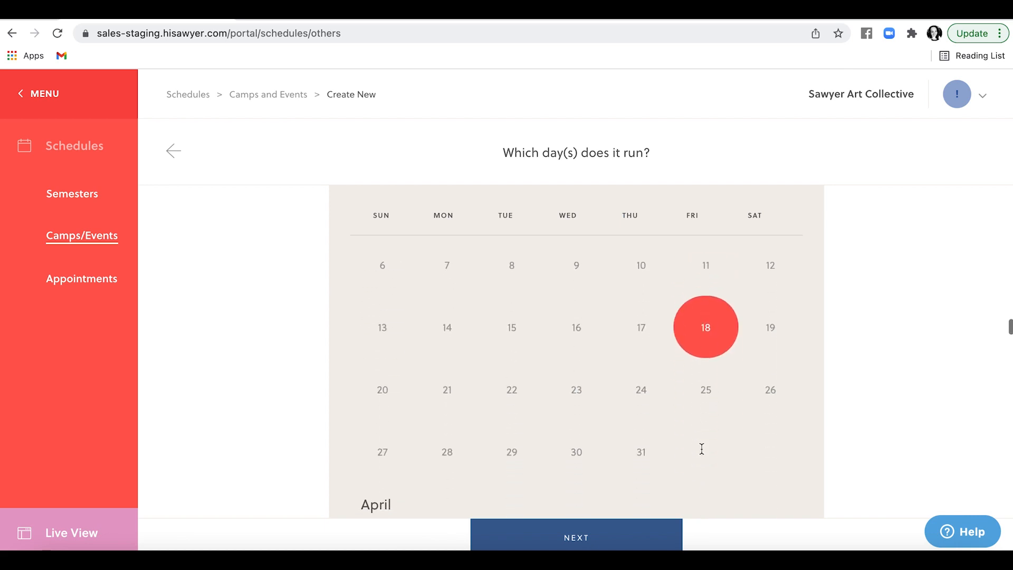
{"action": "left_click", "coordinate": [633, 539]}
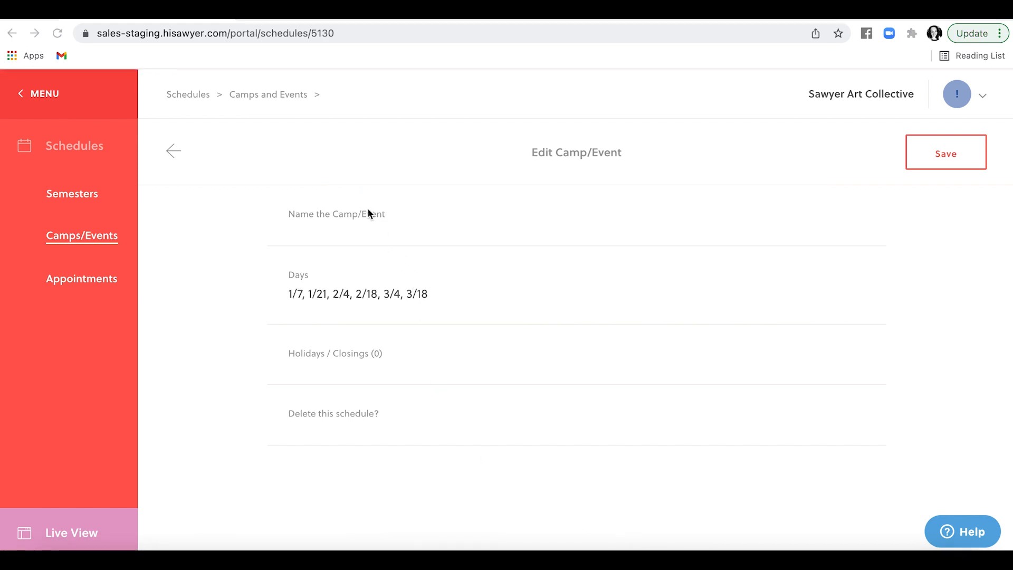
- Name the camp "Camp Fridays Winter 2022" and save the title
{"action": "left_click", "coordinate": [344, 218]}
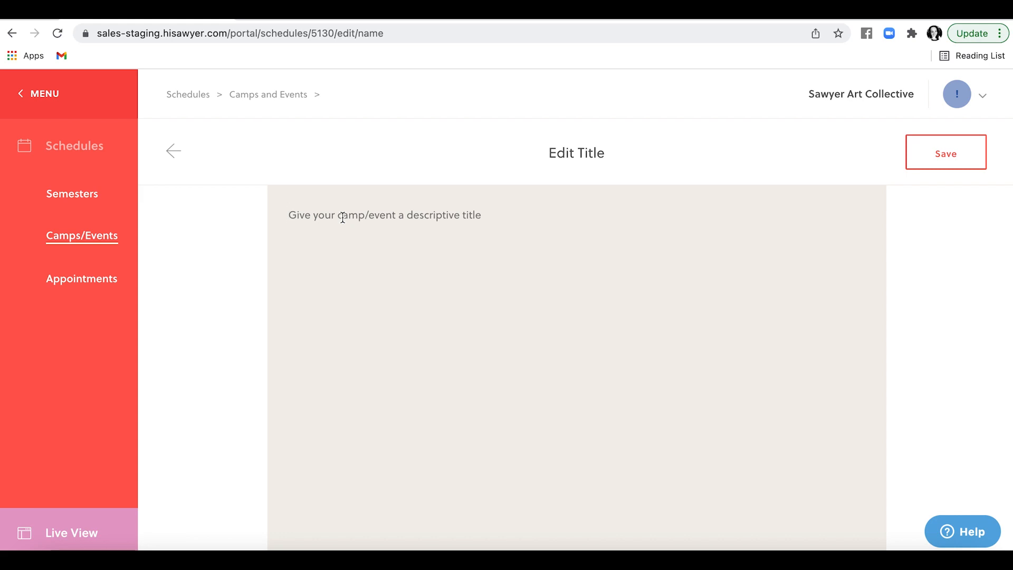
{"action": "type", "text": "Camp Fridays"}
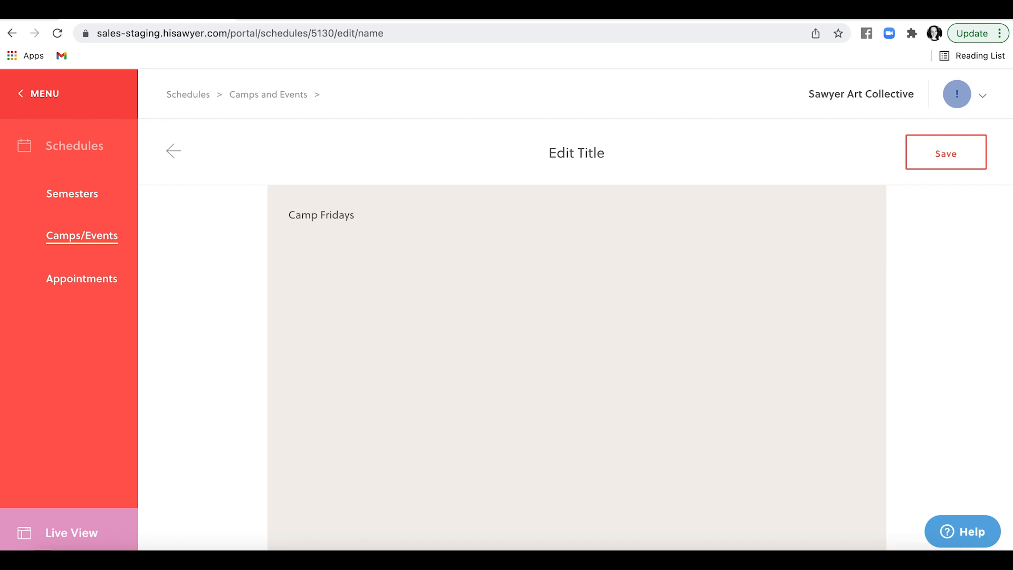
{"action": "type", "text": " Winter 2022"}
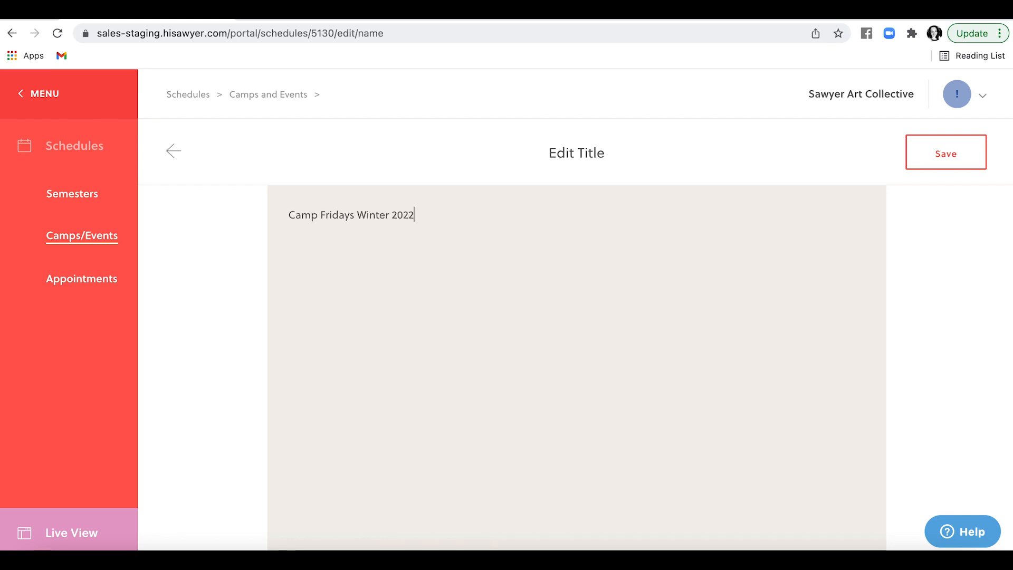
{"action": "left_click", "coordinate": [914, 169]}
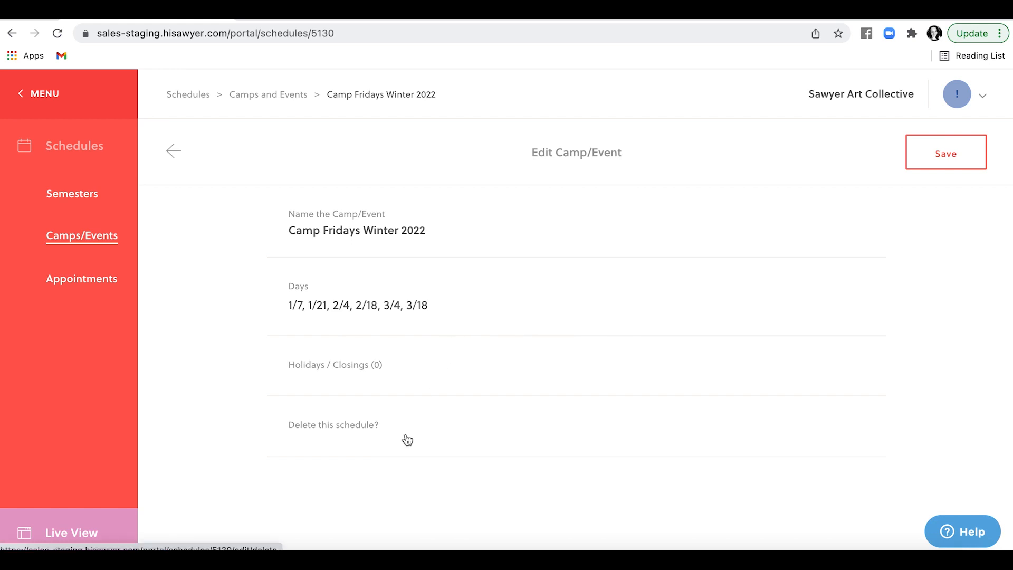
- Review the camp's holidays and closings without marking any, and save the camp schedule
{"action": "left_click", "coordinate": [368, 374]}
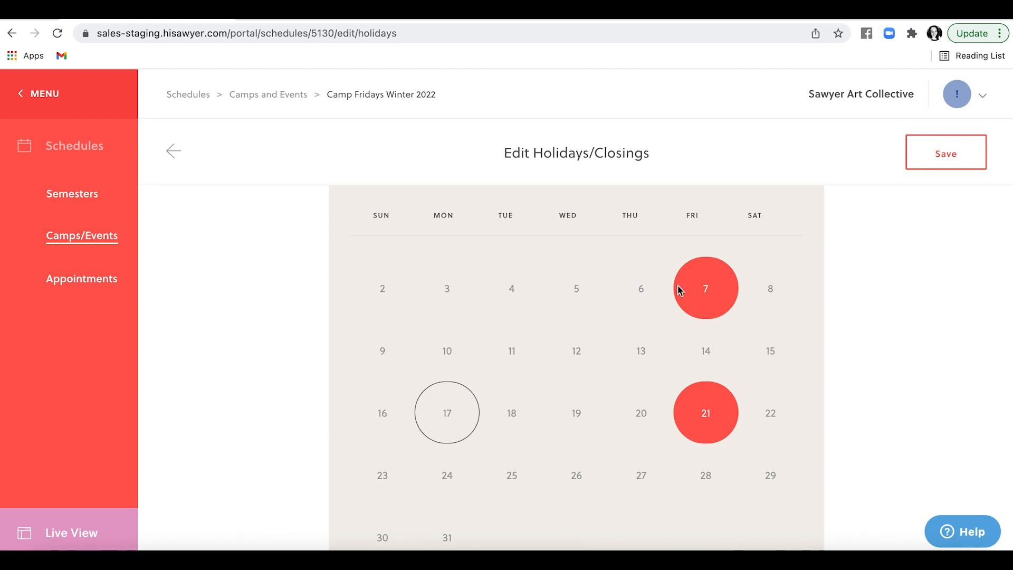
{"action": "left_click", "coordinate": [954, 162]}
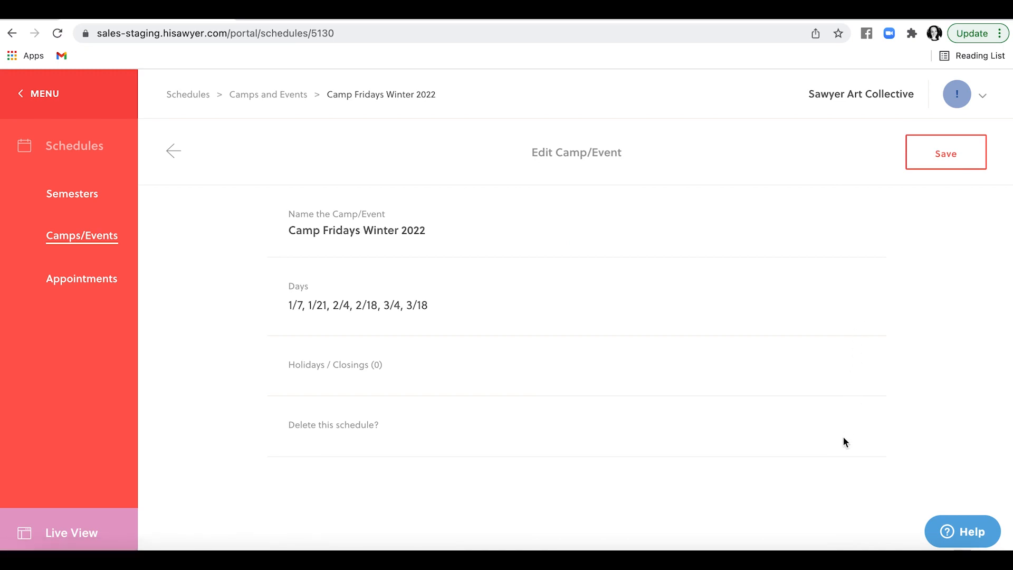
{"action": "left_click", "coordinate": [929, 150]}
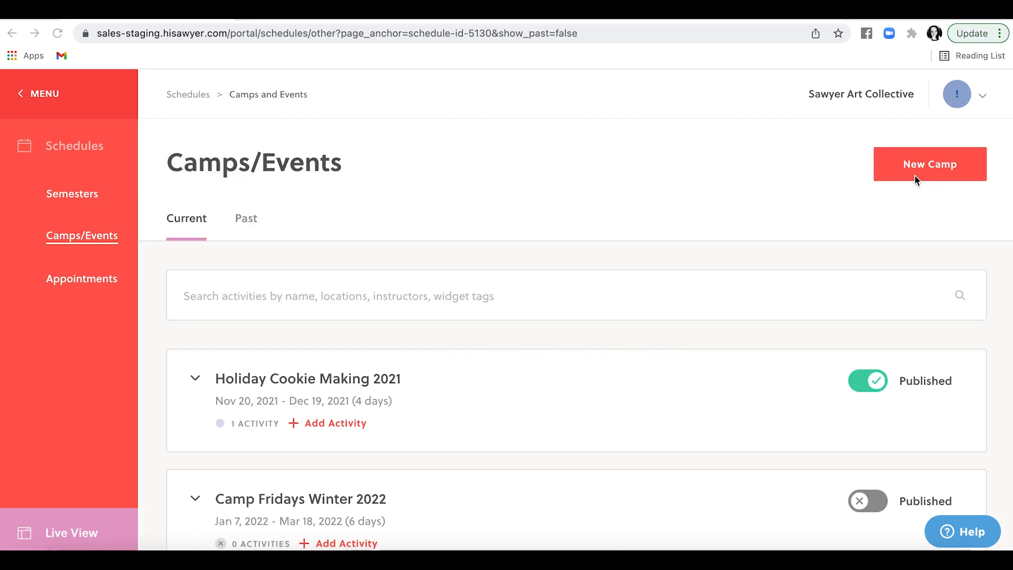
- Start adding an activity to the Camp Fridays Winter 2022 schedule
{"action": "scroll", "coordinate": [742, 359], "scroll_direction": "down", "scroll_amount": 2}
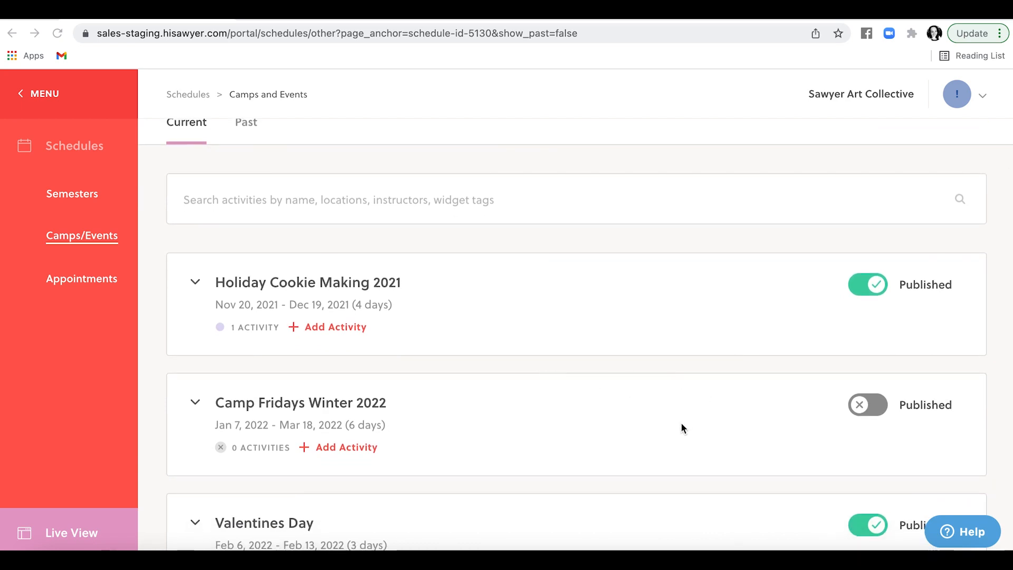
{"action": "scroll", "coordinate": [681, 424], "scroll_direction": "down", "scroll_amount": 2}
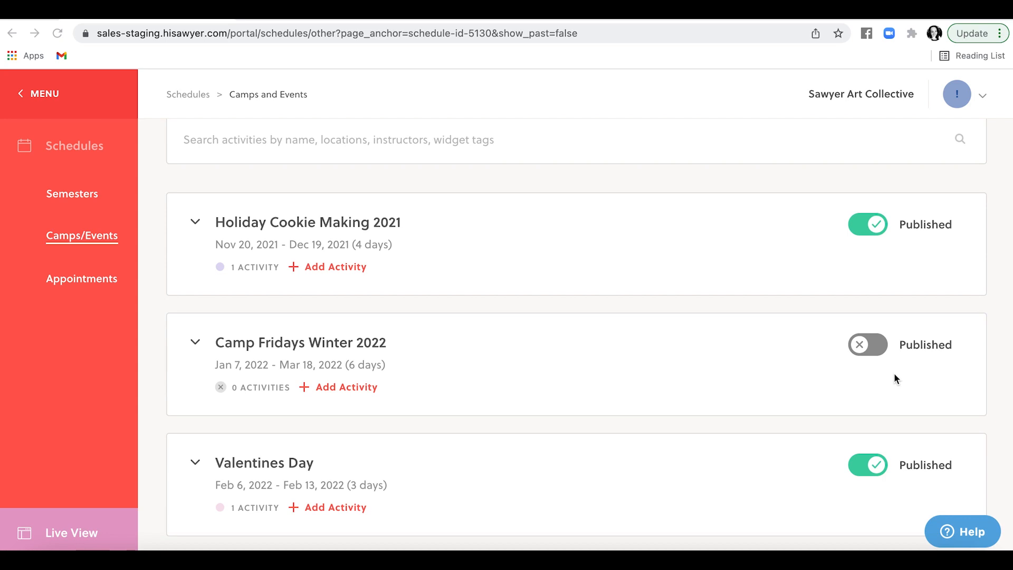
{"action": "left_click", "coordinate": [363, 387]}
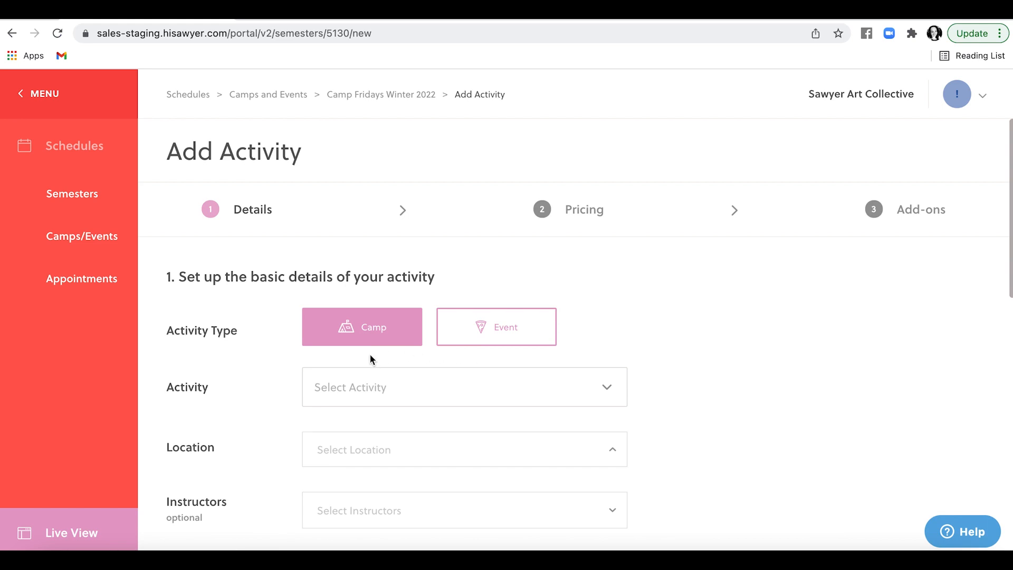
- Choose (ONLINE) Fashion of Yesterday, Today and Tomorrow as the camp activity and inspect its Class Link and Access Instructions fields
{"action": "scroll", "coordinate": [370, 356], "scroll_direction": "down", "scroll_amount": 2}
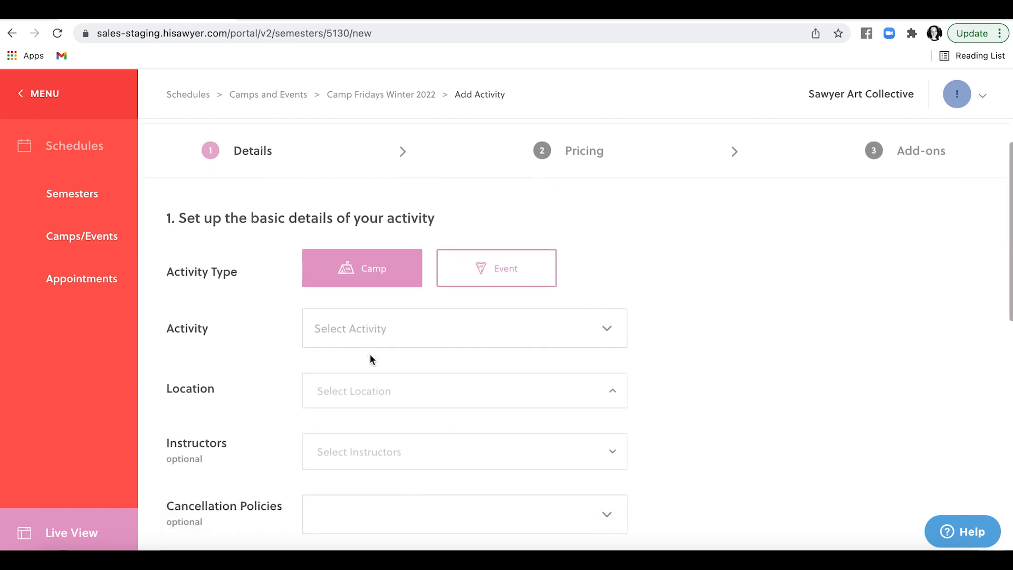
{"action": "scroll", "coordinate": [370, 357], "scroll_direction": "down", "scroll_amount": 1}
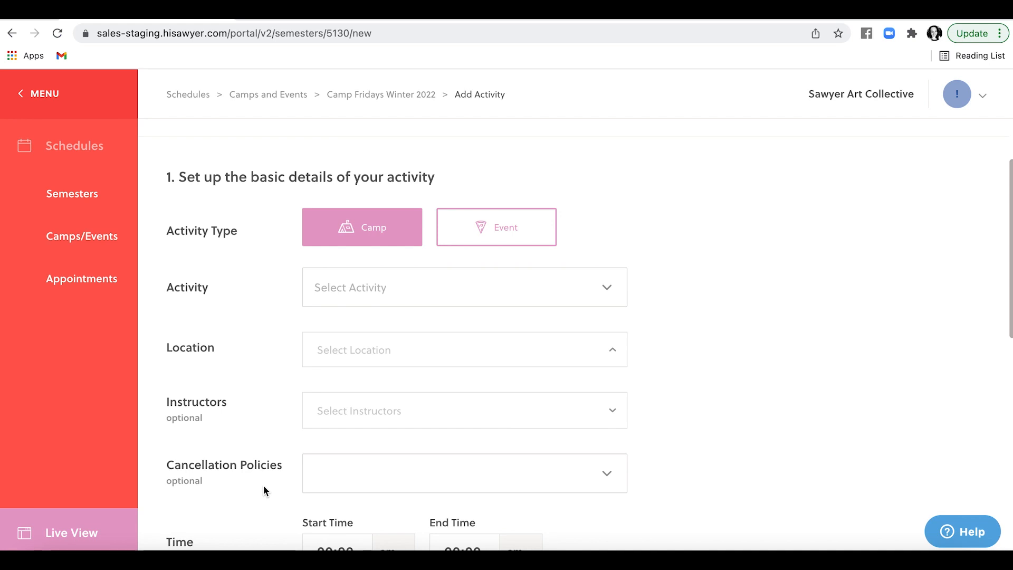
{"action": "left_click", "coordinate": [347, 289]}
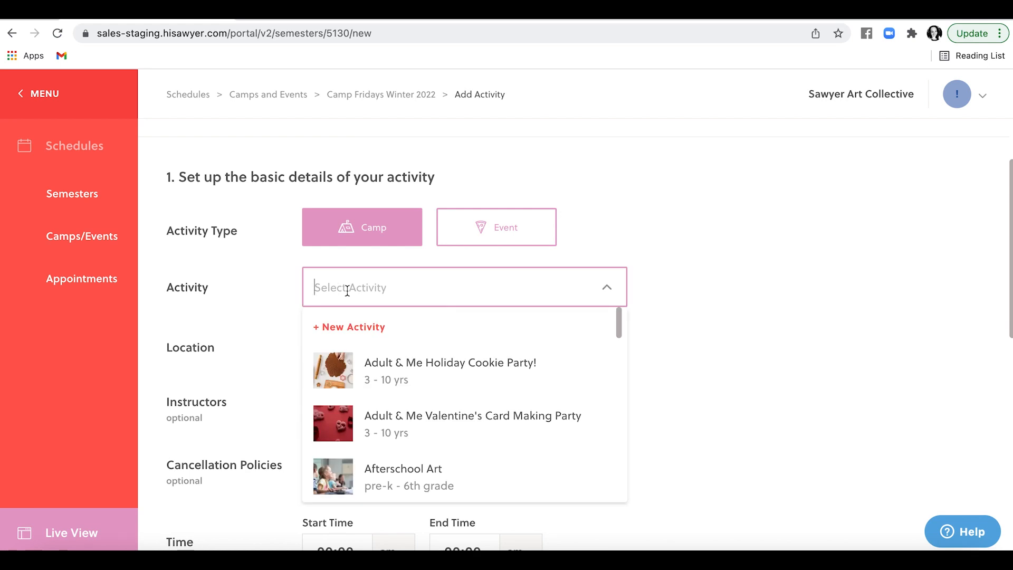
{"action": "scroll", "coordinate": [389, 414], "scroll_direction": "down", "scroll_amount": 4}
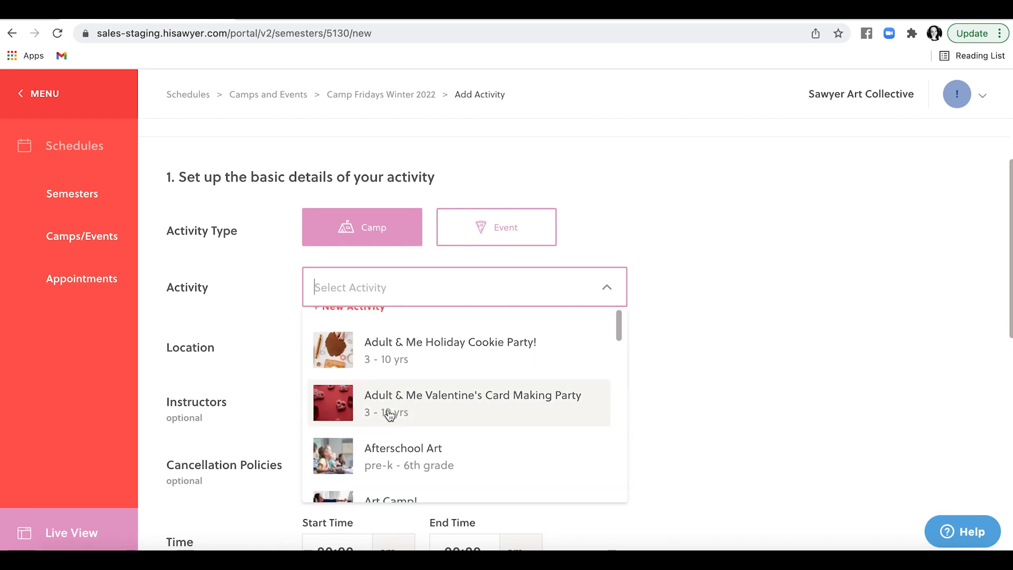
{"action": "scroll", "coordinate": [388, 414], "scroll_direction": "down", "scroll_amount": 3}
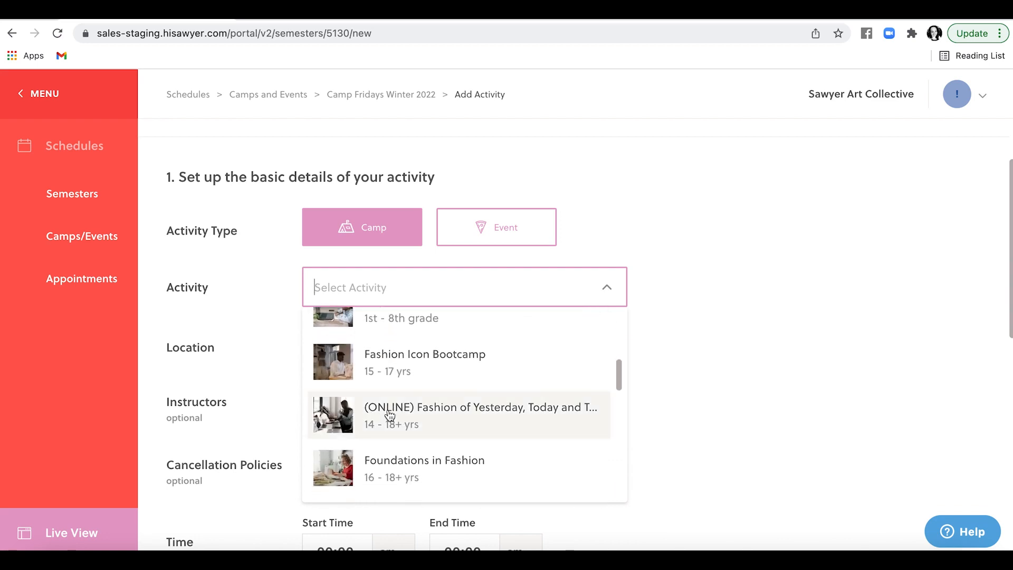
{"action": "left_click", "coordinate": [387, 412]}
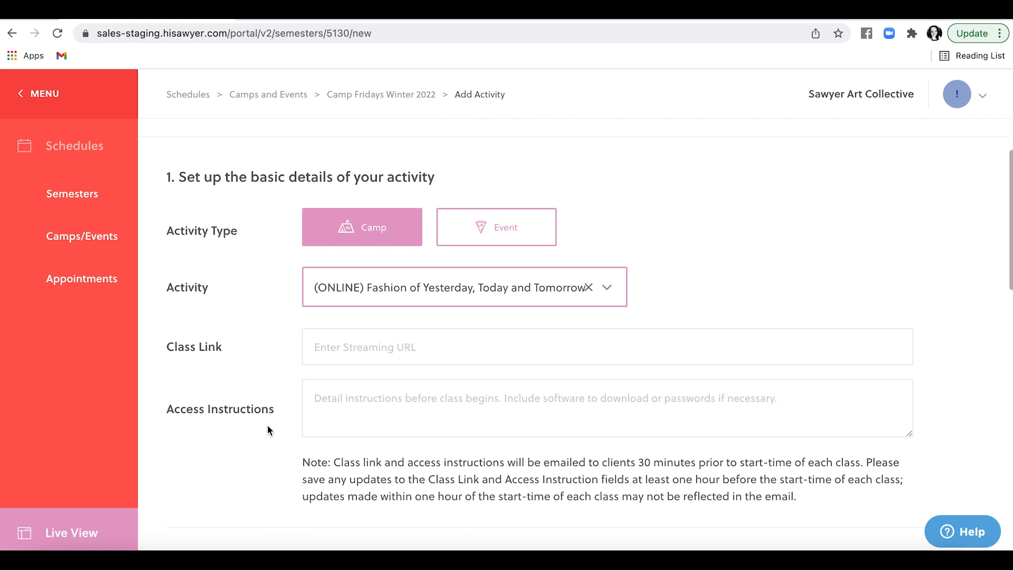
{"action": "left_click", "coordinate": [376, 344]}
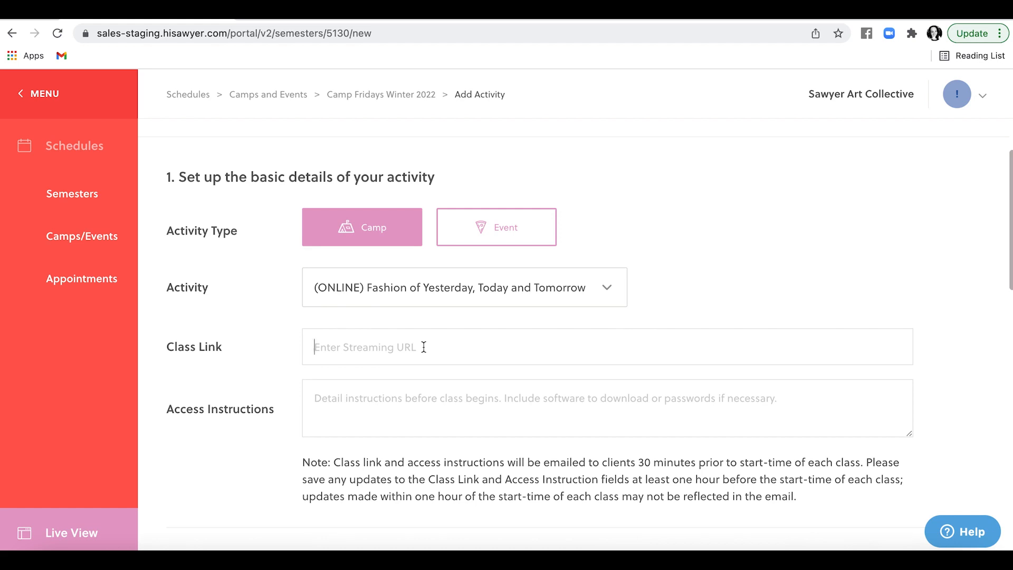
{"action": "left_click", "coordinate": [399, 398]}
- Change the activity to Ceramics Open Studio and set its location to Pottery Room
{"action": "left_click", "coordinate": [517, 384]}
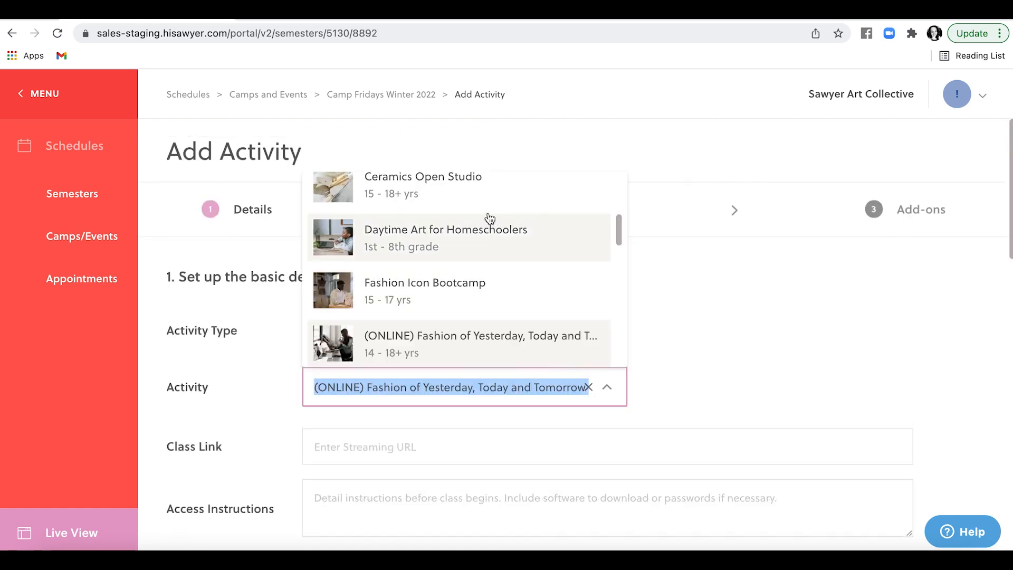
{"action": "left_click", "coordinate": [485, 189]}
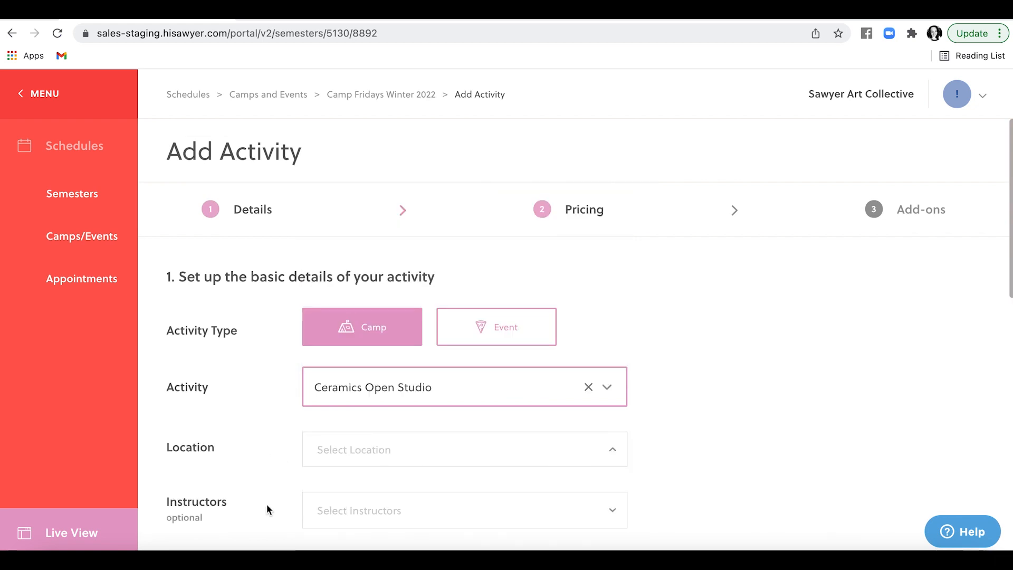
{"action": "scroll", "coordinate": [267, 504], "scroll_direction": "down", "scroll_amount": 3}
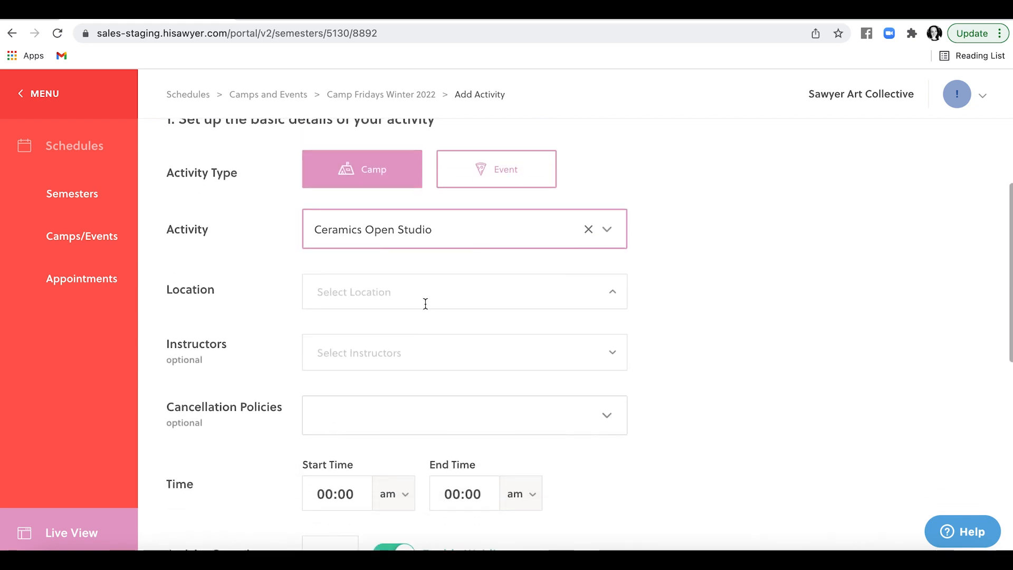
{"action": "left_click", "coordinate": [424, 293]}
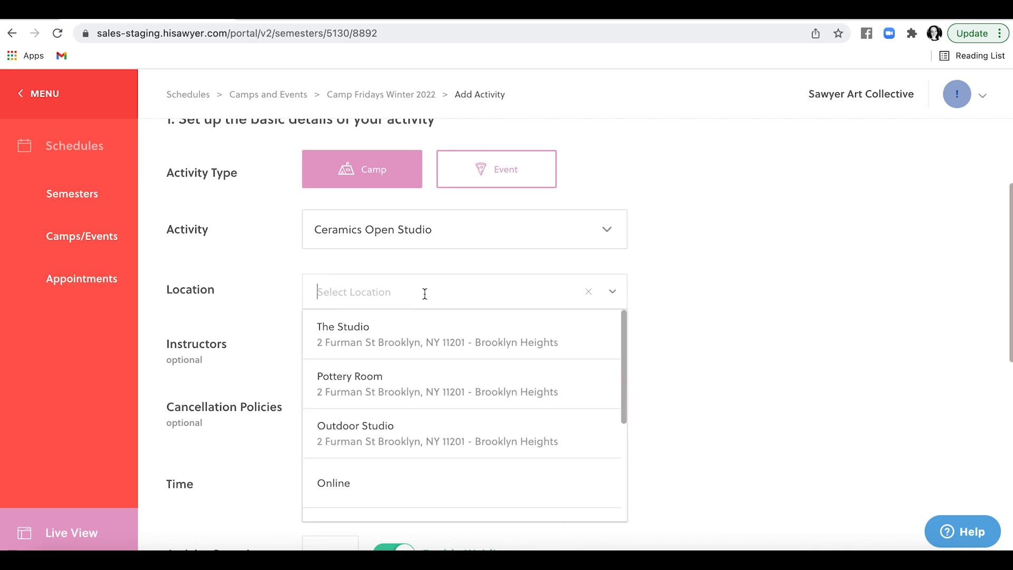
{"action": "left_click", "coordinate": [408, 382]}
{"action": "scroll", "coordinate": [409, 388], "scroll_direction": "down", "scroll_amount": 1}
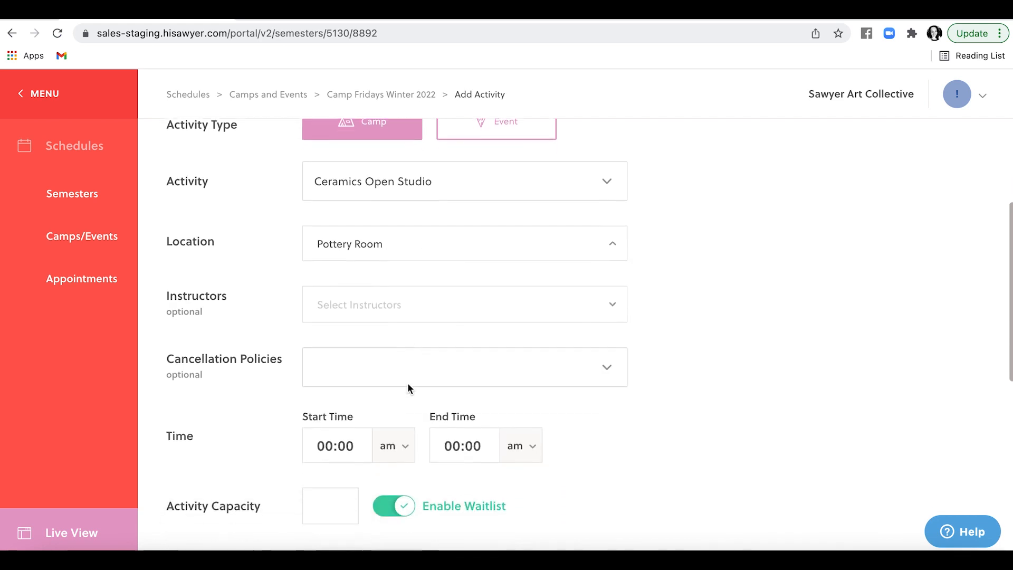
- View the instructors available for the activity without selecting one
{"action": "left_click", "coordinate": [427, 310]}
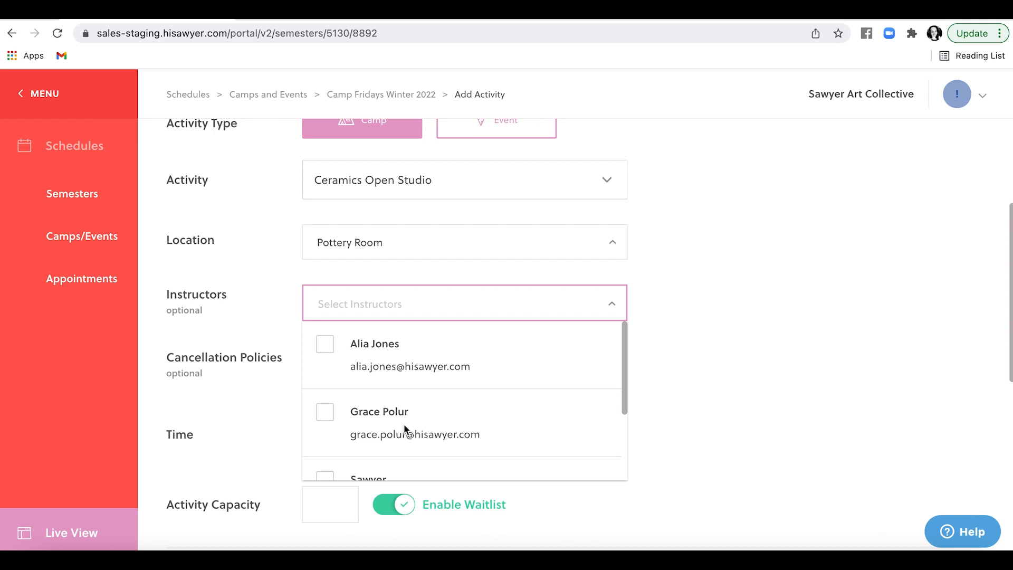
{"action": "left_click", "coordinate": [287, 306]}
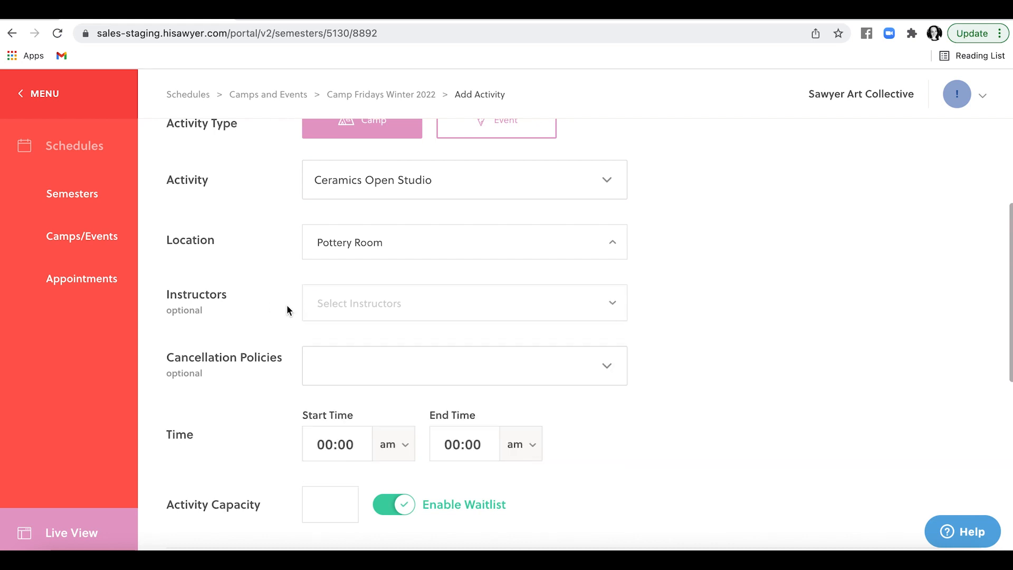
- Assign the General Cancellation Policy to the Ceramics Open Studio activity
{"action": "scroll", "coordinate": [387, 360], "scroll_direction": "down", "scroll_amount": 1}
{"action": "left_click", "coordinate": [391, 325]}
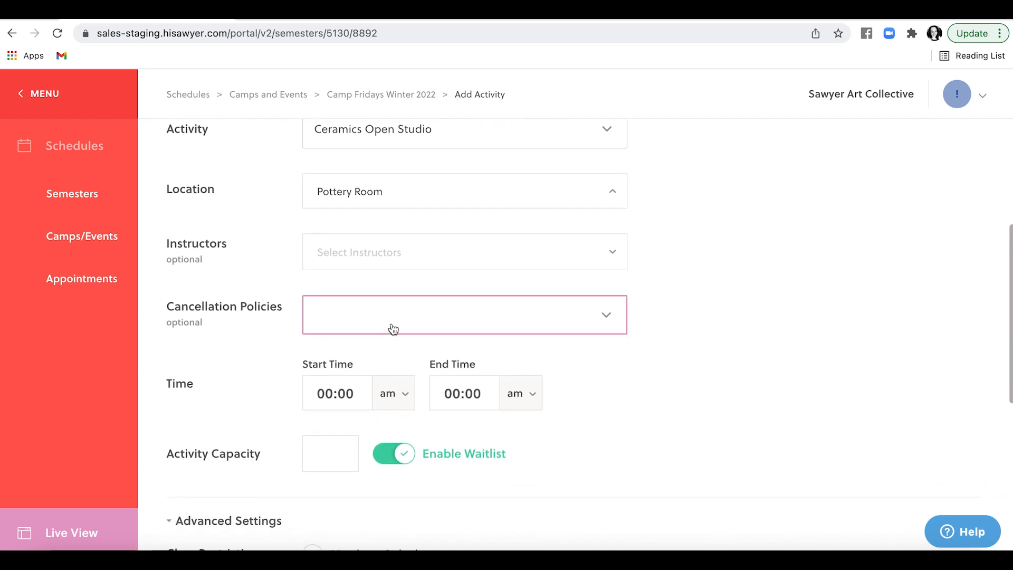
{"action": "left_click", "coordinate": [382, 413]}
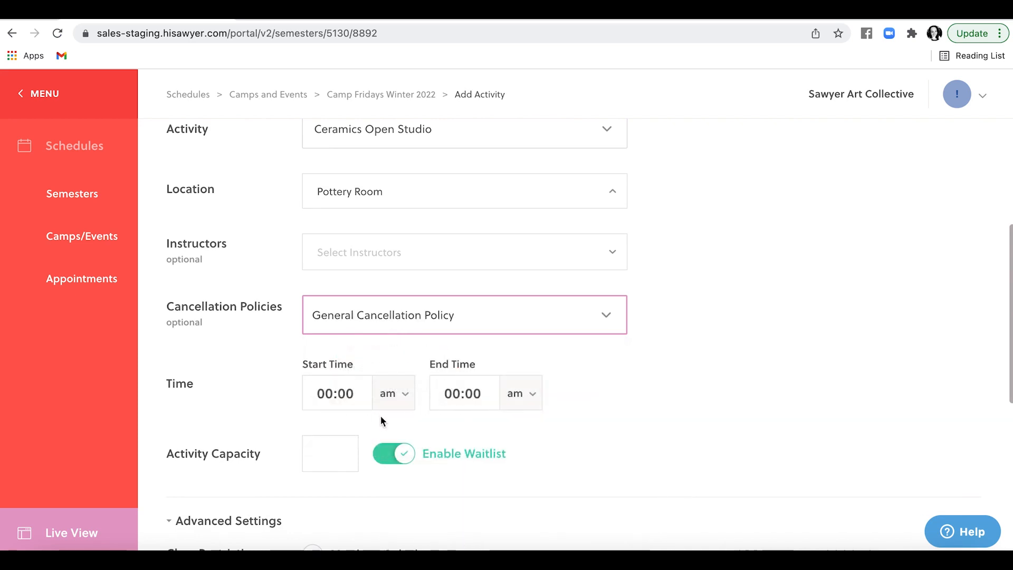
- Set the activity's start time to 09:00 am and its end time to 11:00 am
{"action": "scroll", "coordinate": [381, 417], "scroll_direction": "down", "scroll_amount": 1}
{"action": "left_click", "coordinate": [324, 327]}
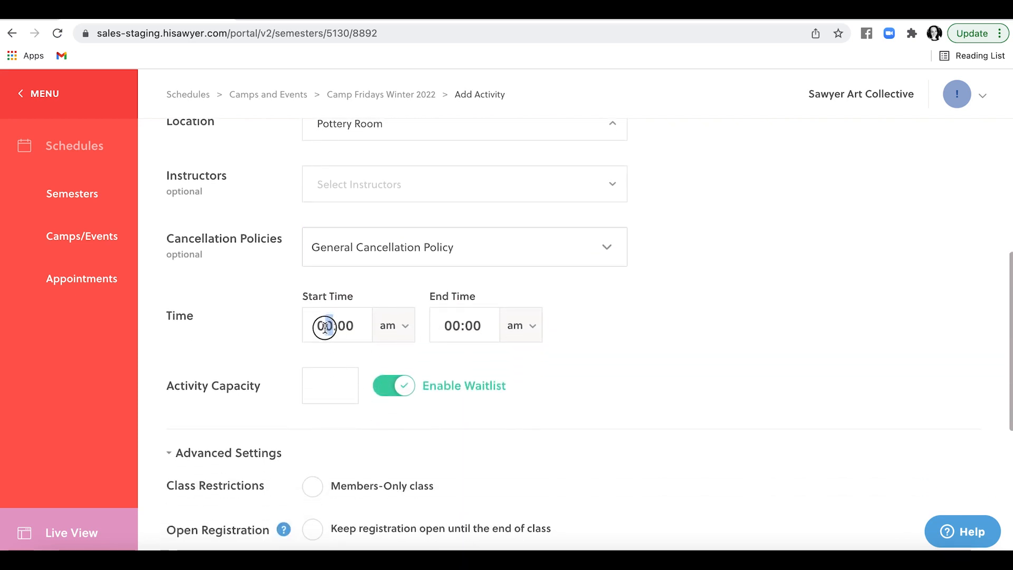
{"action": "type", "text": "9"}
{"action": "left_click", "coordinate": [453, 324]}
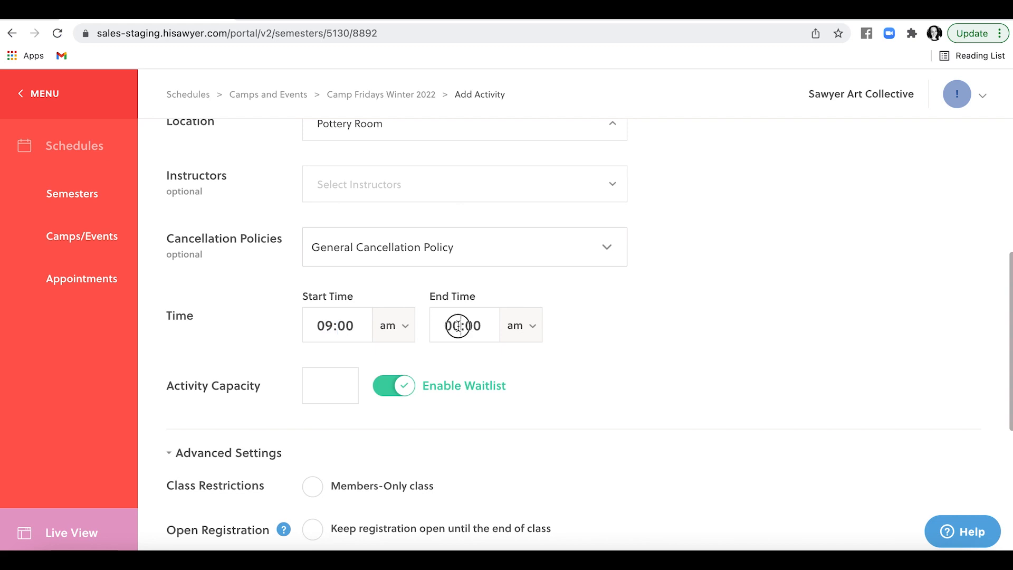
{"action": "type", "text": "11"}
- Set the activity capacity to 12 and leave the waitlist enabled
{"action": "left_click", "coordinate": [353, 377]}
{"action": "type", "text": "12"}
{"action": "left_click", "coordinate": [407, 388]}
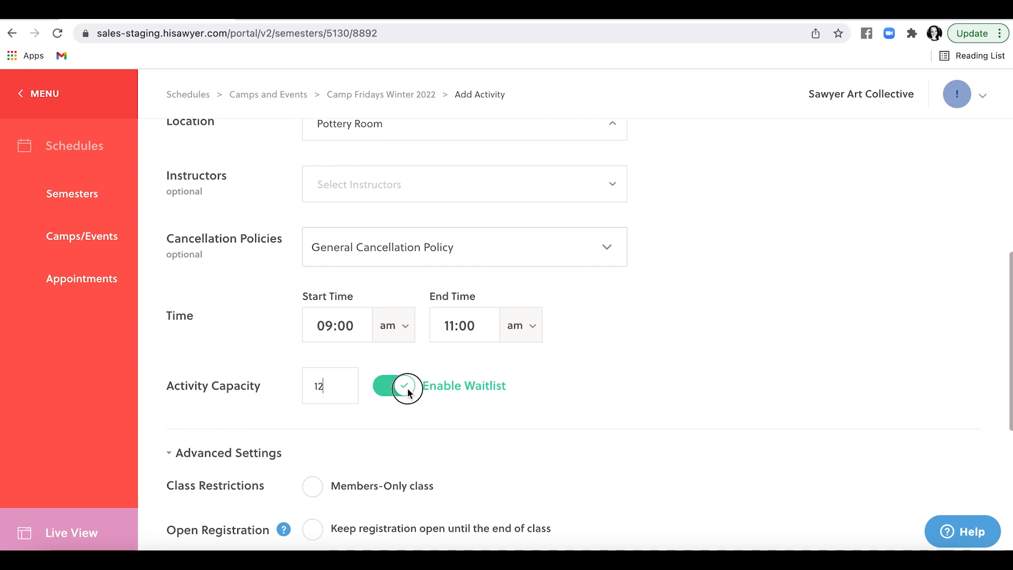
{"action": "left_click", "coordinate": [407, 391]}
{"action": "left_click", "coordinate": [407, 395]}
- Review the Advanced Settings with the Attendance roster format, and save the activity details to continue to pricing
{"action": "scroll", "coordinate": [432, 407], "scroll_direction": "down", "scroll_amount": 3}
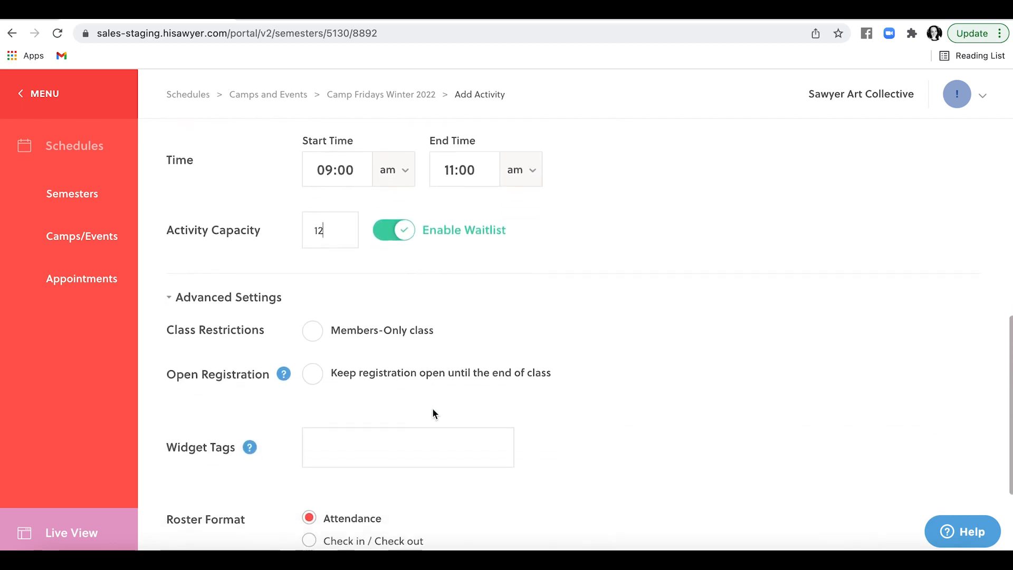
{"action": "scroll", "coordinate": [432, 411], "scroll_direction": "down", "scroll_amount": 2}
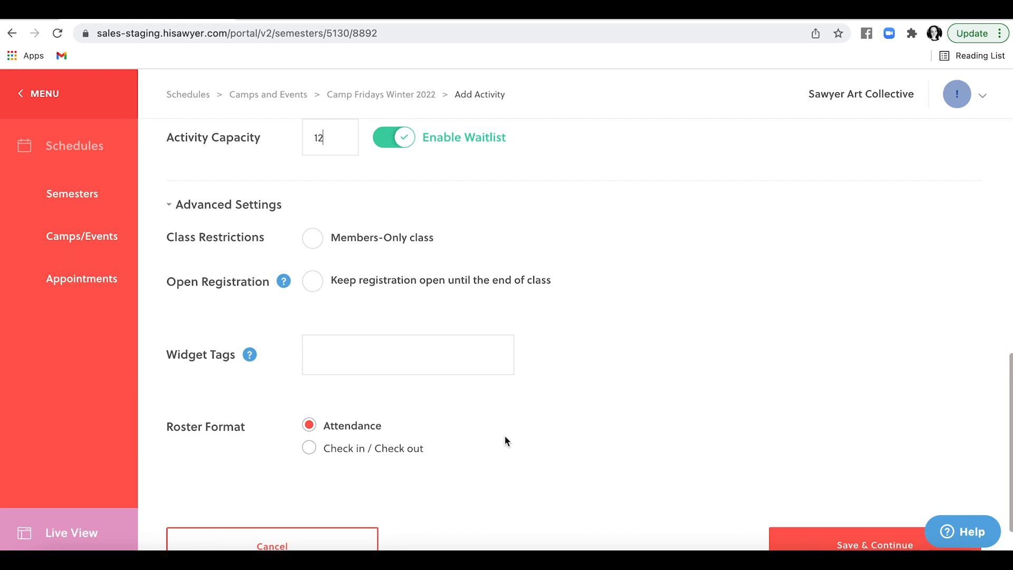
{"action": "scroll", "coordinate": [504, 438], "scroll_direction": "down", "scroll_amount": 2}
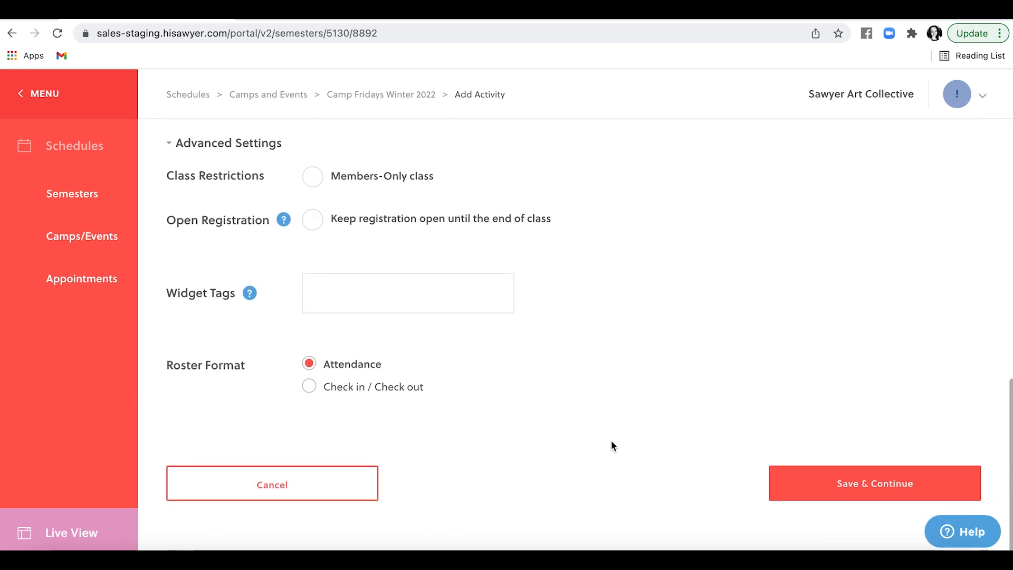
{"action": "left_click", "coordinate": [805, 477]}
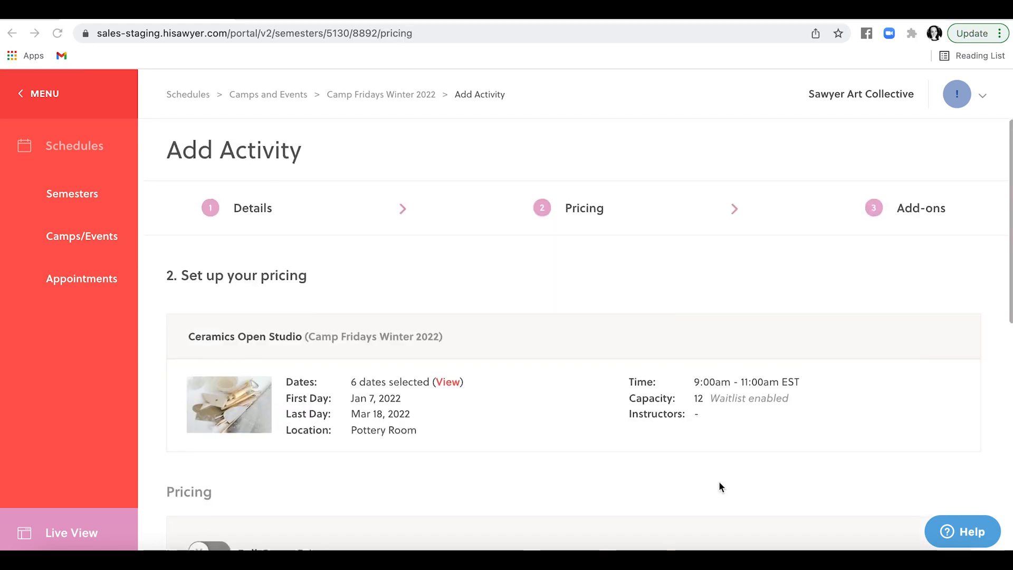
- Review the pricing options, enable the Full Camp Price and set the pay-in-full amount to $500.00
{"action": "scroll", "coordinate": [719, 485], "scroll_direction": "down", "scroll_amount": 6}
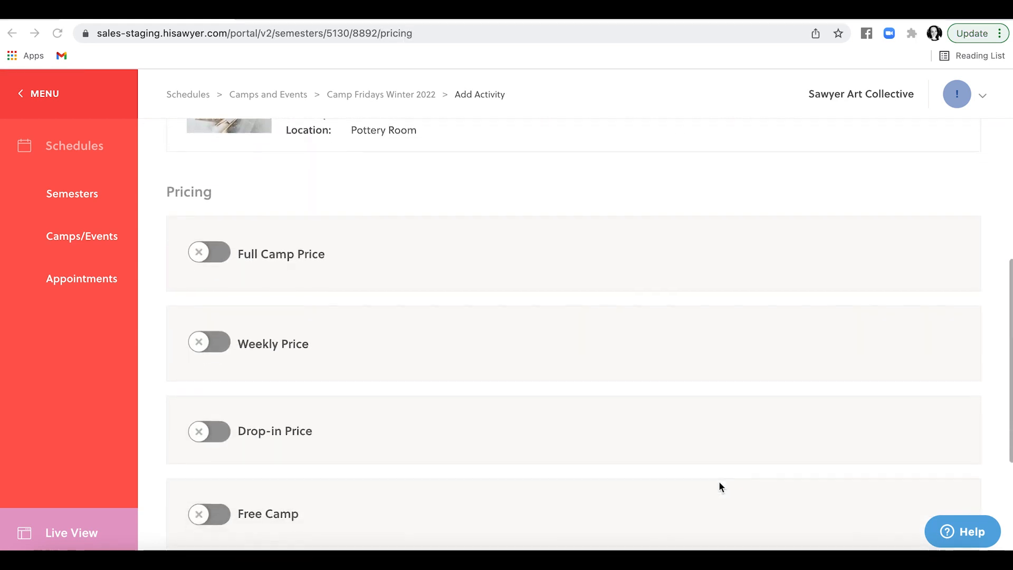
{"action": "scroll", "coordinate": [719, 485], "scroll_direction": "down", "scroll_amount": 1}
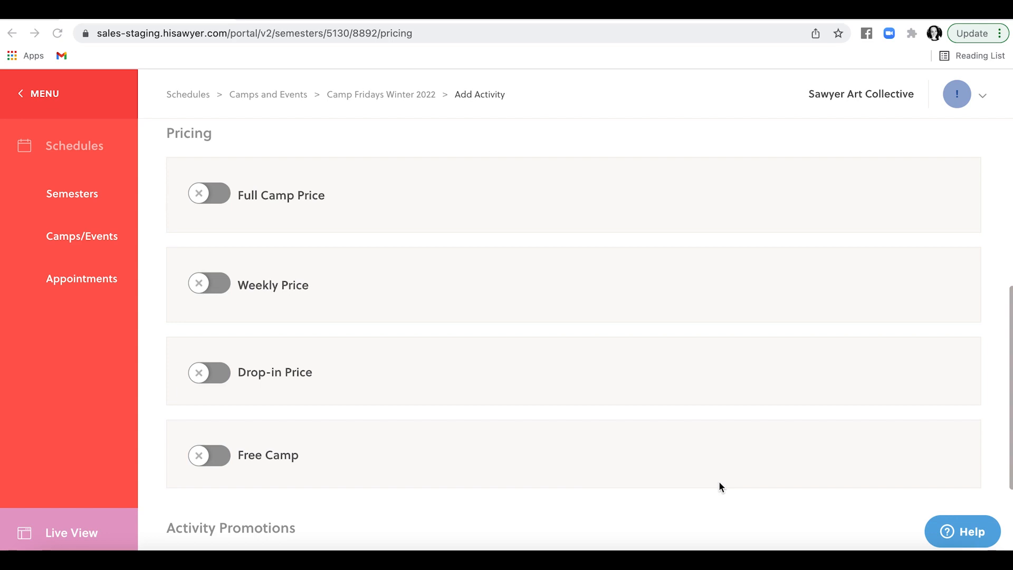
{"action": "scroll", "coordinate": [720, 486], "scroll_direction": "up", "scroll_amount": 4}
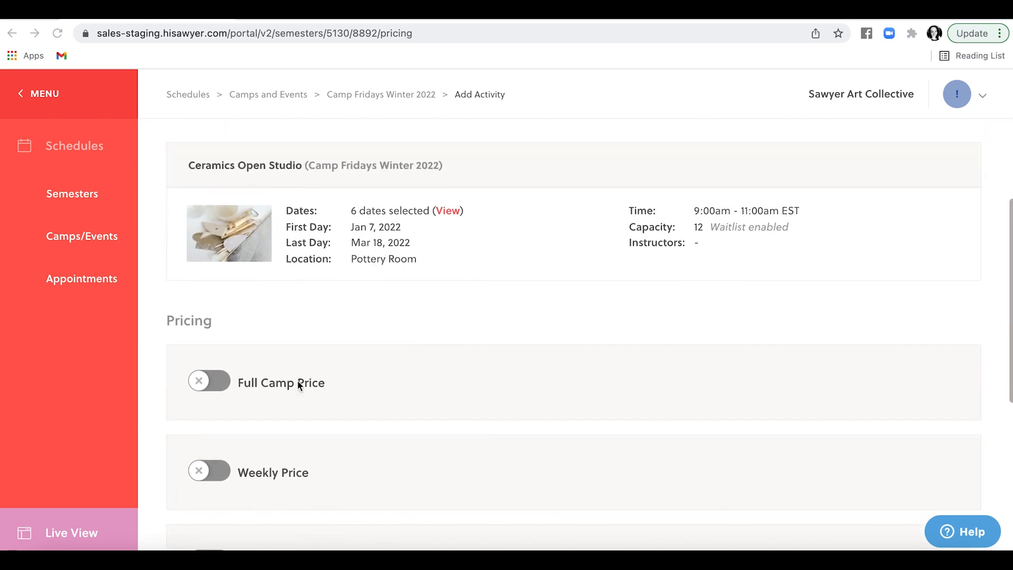
{"action": "left_click", "coordinate": [204, 387]}
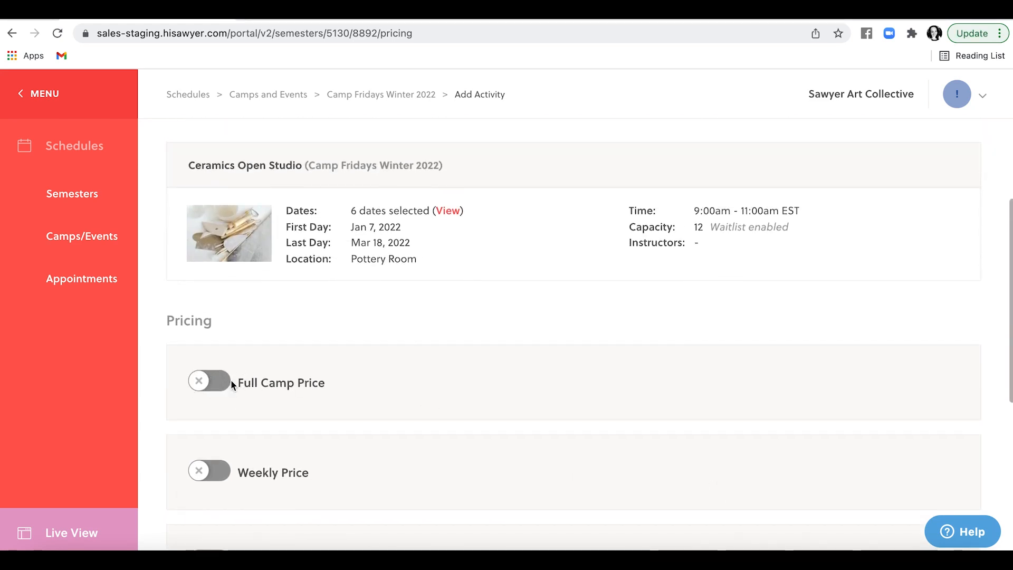
{"action": "scroll", "coordinate": [397, 379], "scroll_direction": "down", "scroll_amount": 2}
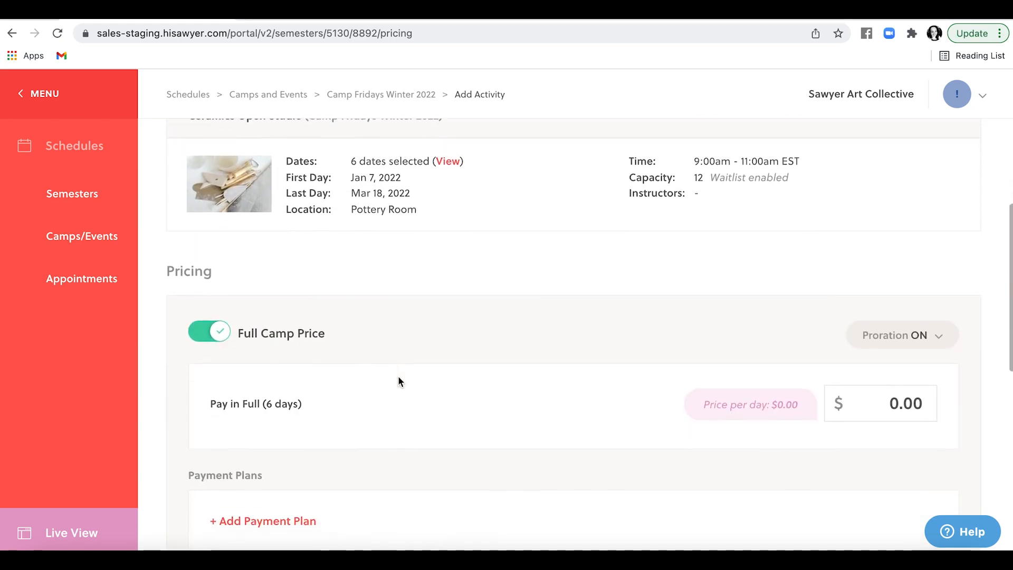
{"action": "left_click", "coordinate": [878, 372]}
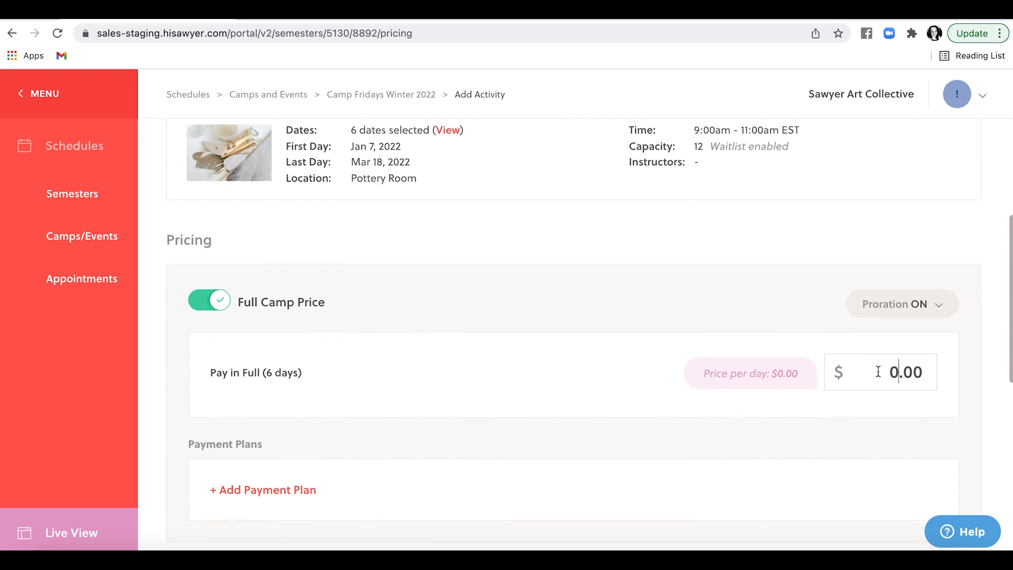
{"action": "type", "text": "500"}
- Inspect the payment plan's installment, deposit, surcharge and date options for the full camp price, without saving a plan
{"action": "scroll", "coordinate": [595, 437], "scroll_direction": "down", "scroll_amount": 2}
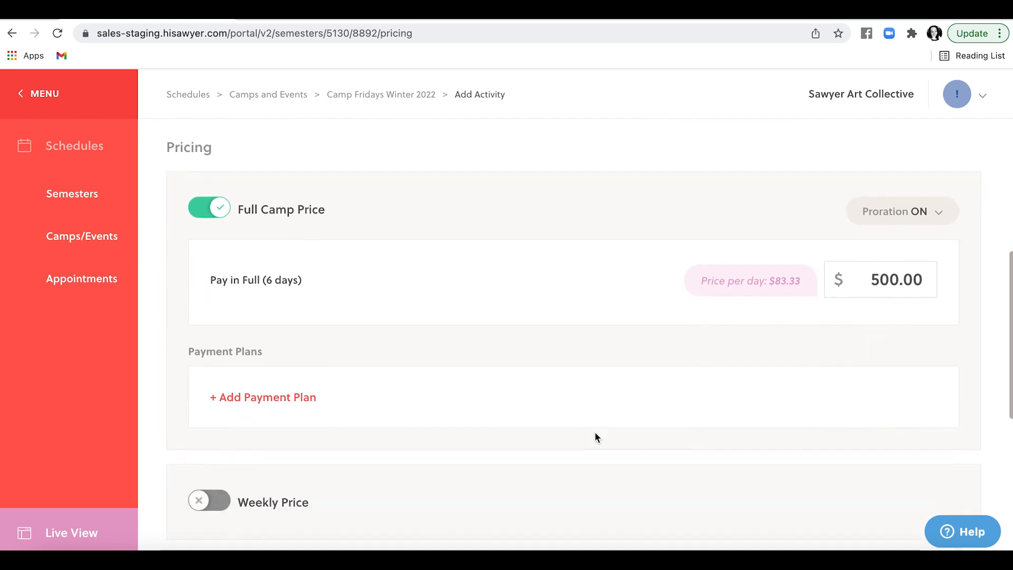
{"action": "left_click", "coordinate": [298, 402]}
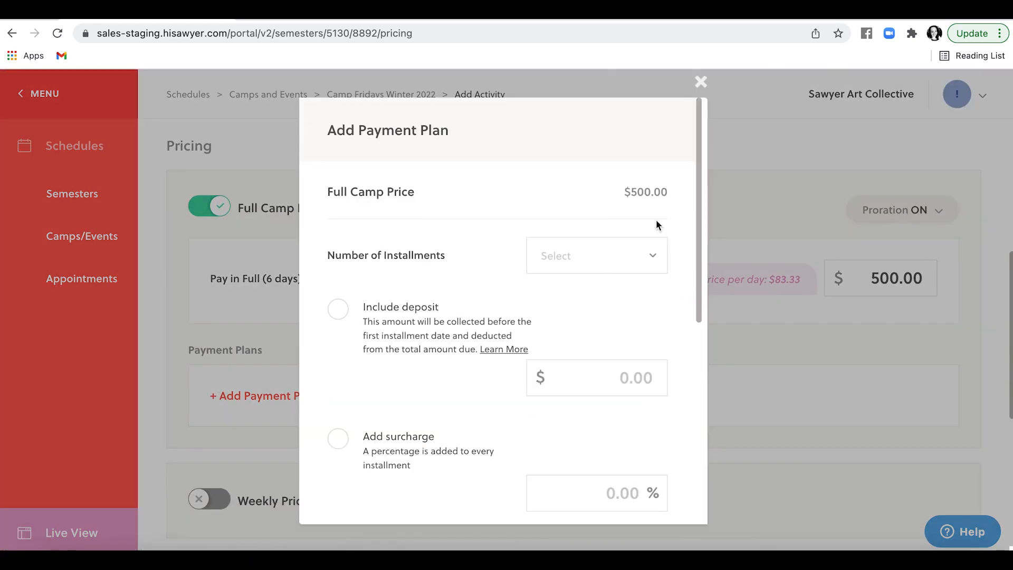
{"action": "left_click", "coordinate": [638, 252]}
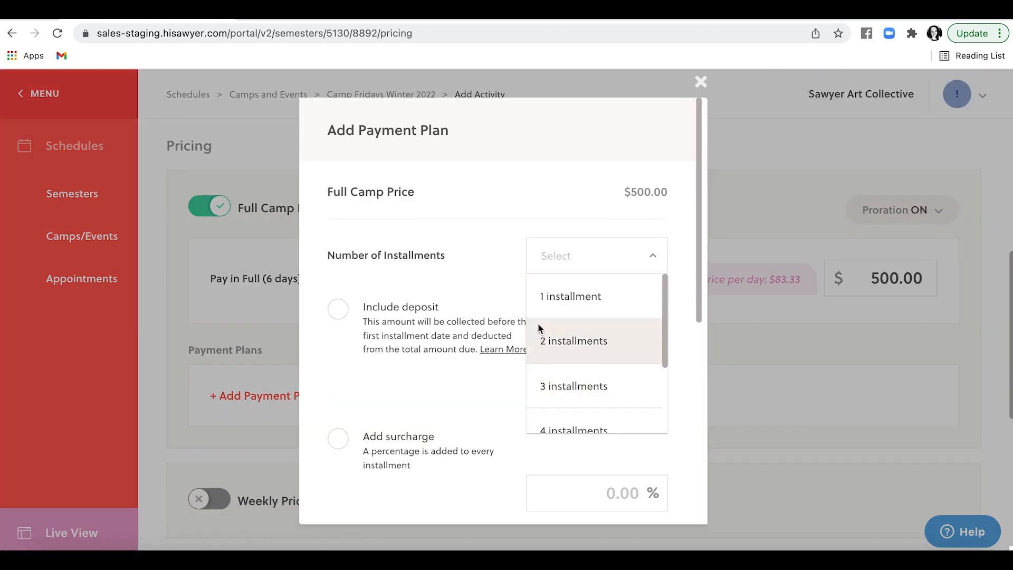
{"action": "left_click", "coordinate": [502, 286]}
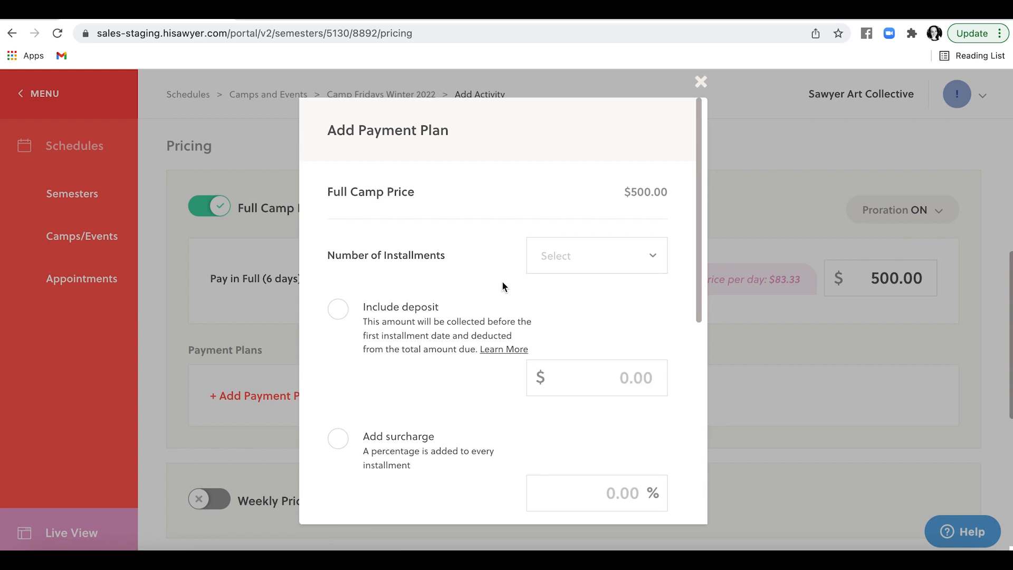
{"action": "scroll", "coordinate": [502, 282], "scroll_direction": "down", "scroll_amount": 5}
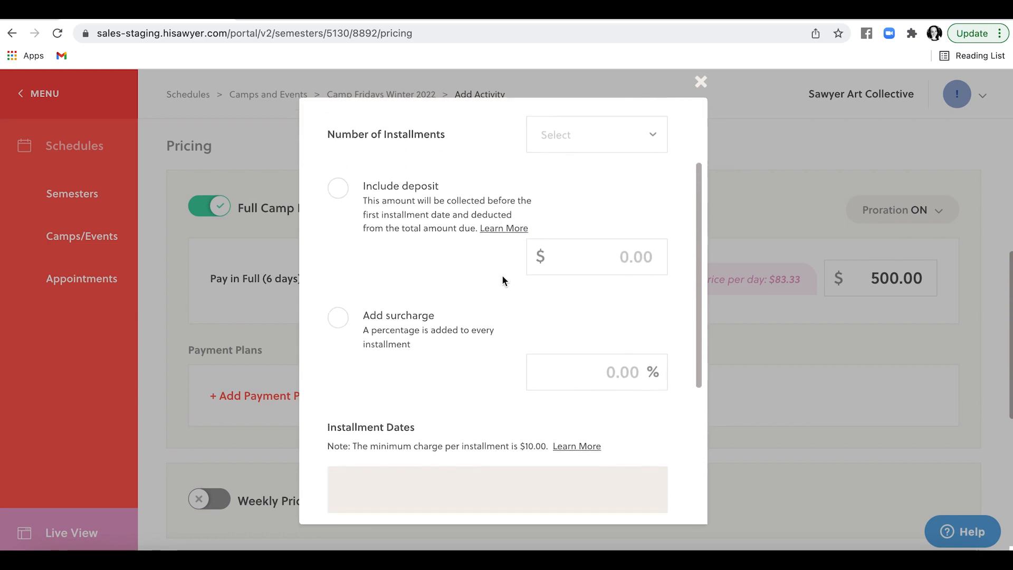
{"action": "scroll", "coordinate": [502, 279], "scroll_direction": "down", "scroll_amount": 4}
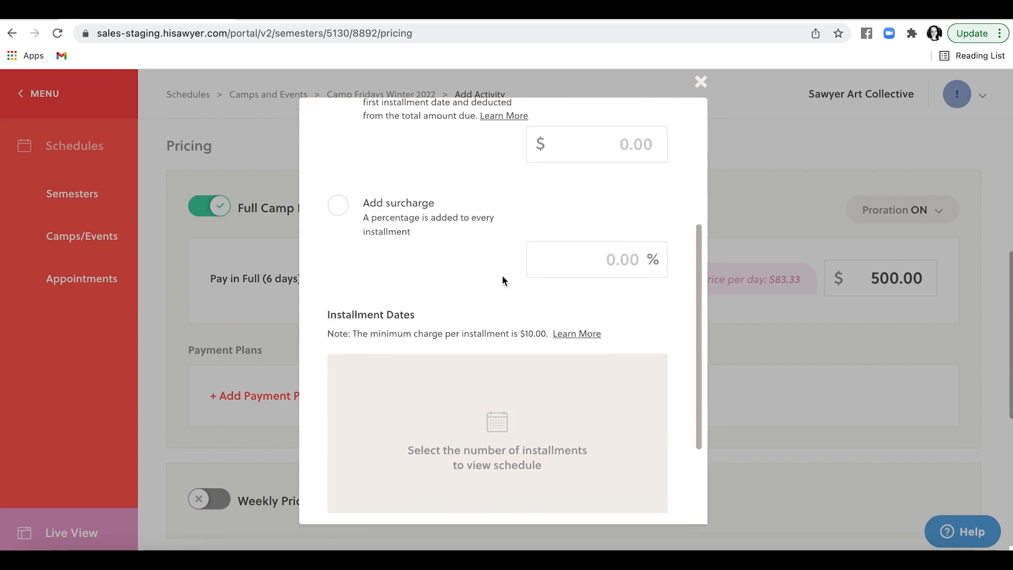
{"action": "scroll", "coordinate": [502, 280], "scroll_direction": "down", "scroll_amount": 4}
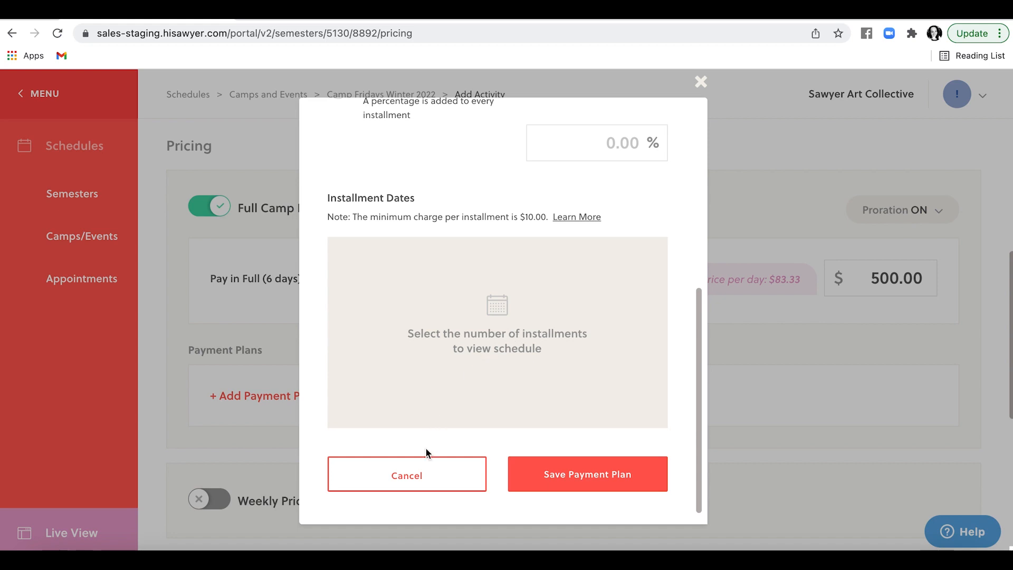
{"action": "left_click", "coordinate": [421, 473]}
- Enable the Weekly Price and inspect its registration cut-off option
{"action": "scroll", "coordinate": [421, 472], "scroll_direction": "down", "scroll_amount": 3}
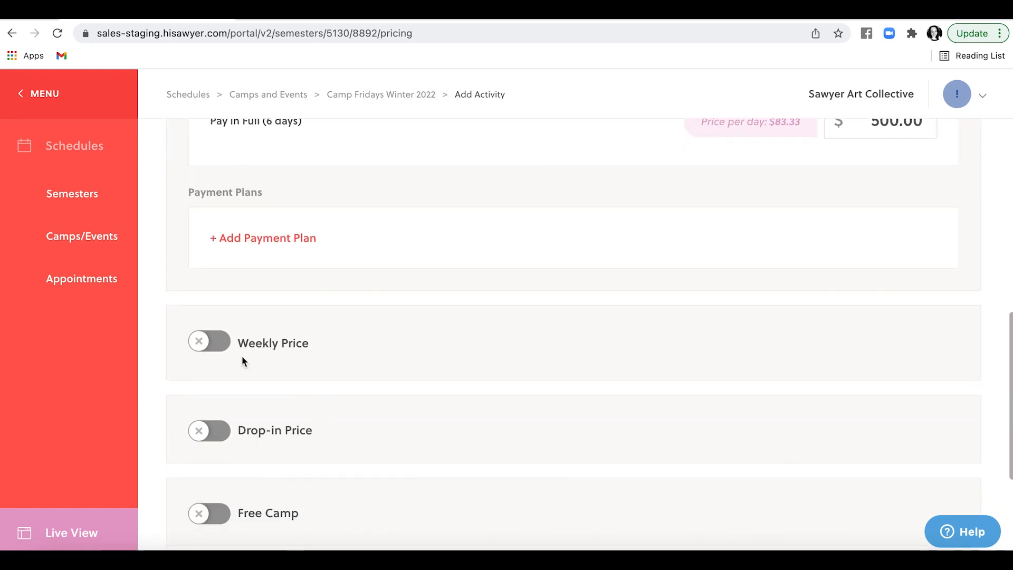
{"action": "left_click", "coordinate": [211, 343]}
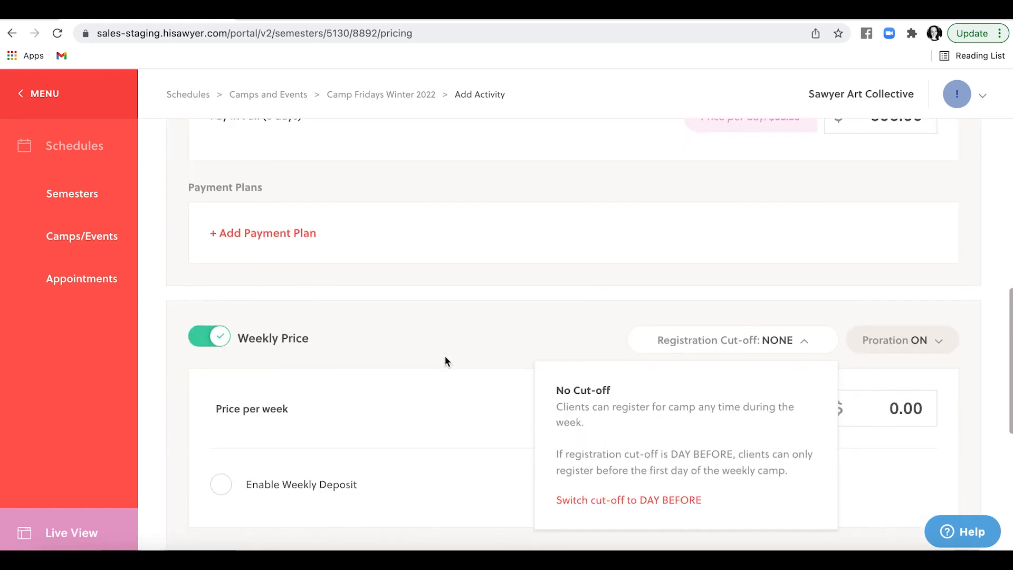
{"action": "scroll", "coordinate": [444, 357], "scroll_direction": "down", "scroll_amount": 3}
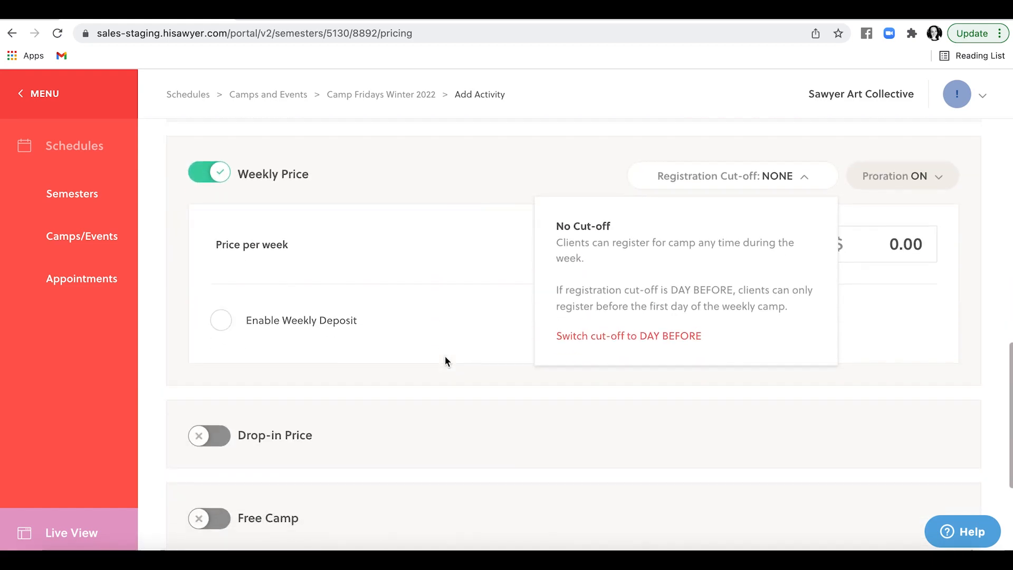
{"action": "left_click", "coordinate": [722, 179]}
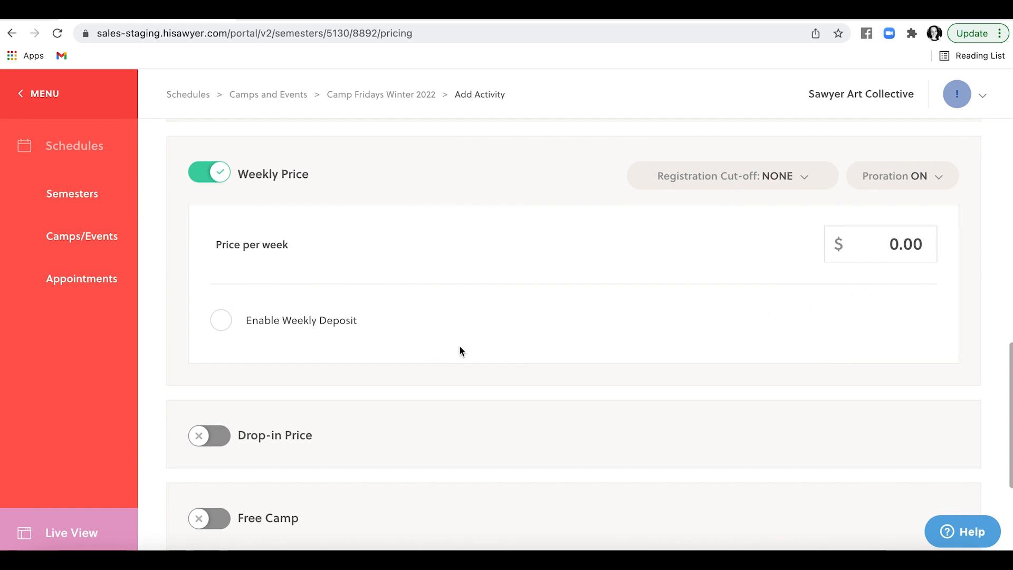
- Enable the Drop-in Price to show the single day price setting
{"action": "left_click", "coordinate": [214, 441]}
{"action": "scroll", "coordinate": [215, 443], "scroll_direction": "down", "scroll_amount": 3}
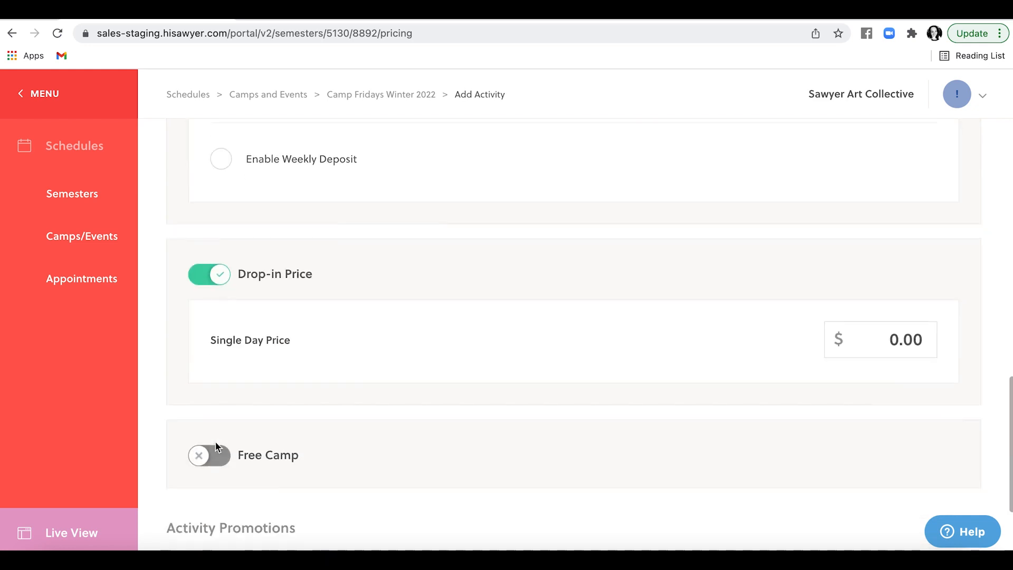
{"action": "scroll", "coordinate": [215, 442], "scroll_direction": "down", "scroll_amount": 1}
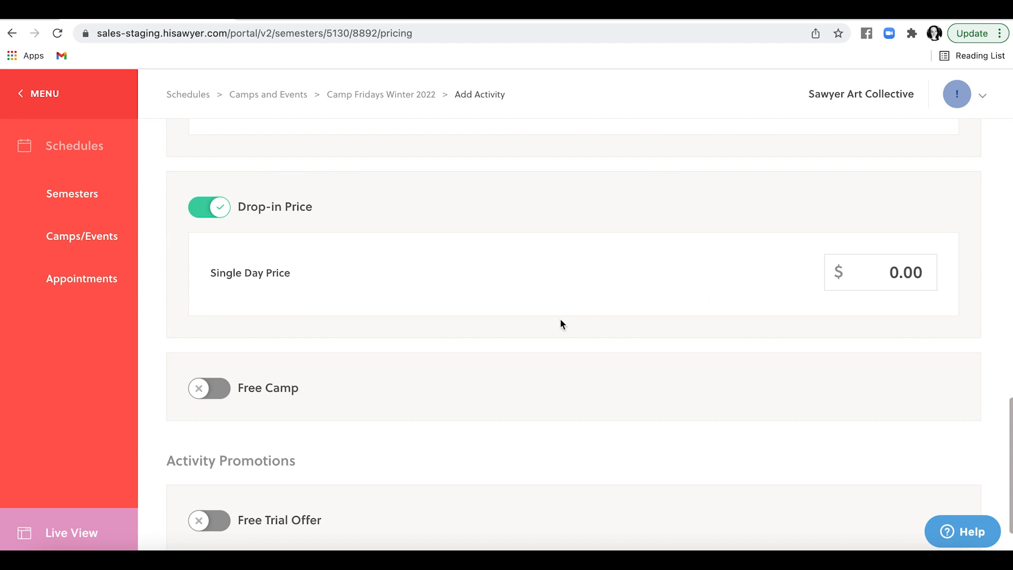
- Make the activity a Free Camp bookable as drop-ins only, and save the pricing to continue to add-ons
{"action": "left_click", "coordinate": [228, 392]}
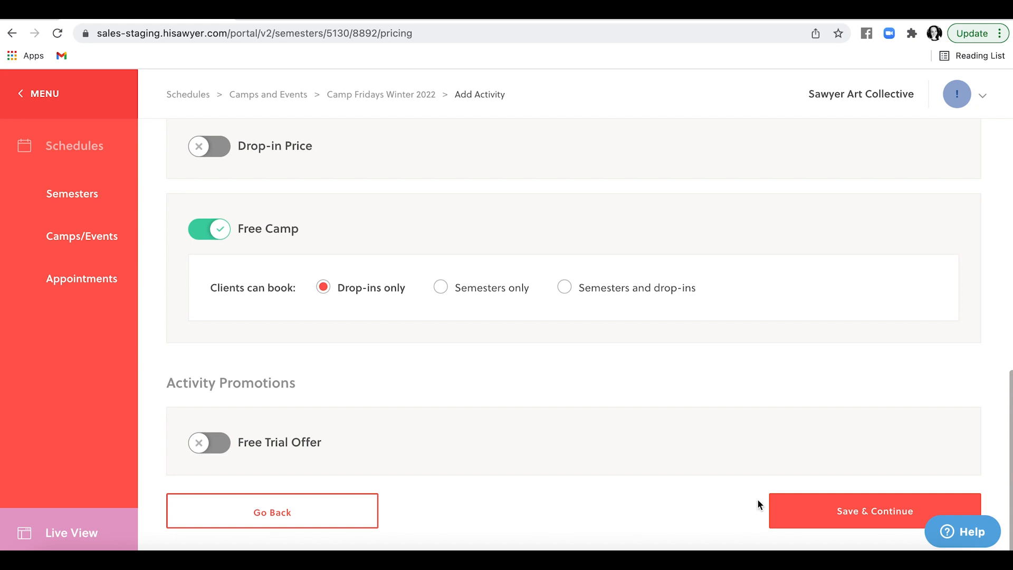
{"action": "left_click", "coordinate": [815, 517]}
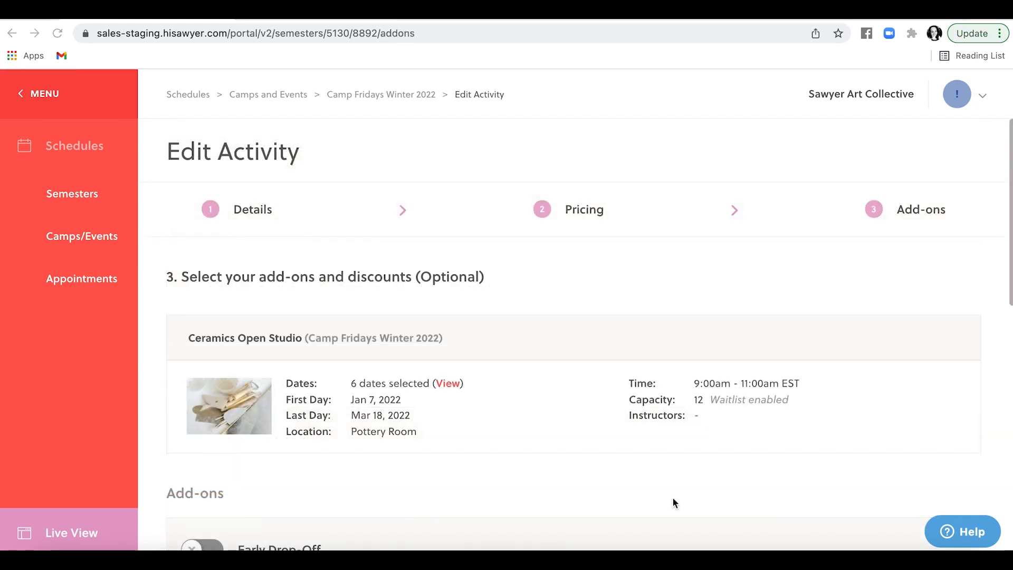
- Inspect the Early Drop-Off, Extended Day and After School Pick Up add-on settings, leaving each of them disabled
{"action": "scroll", "coordinate": [673, 501], "scroll_direction": "down", "scroll_amount": 5}
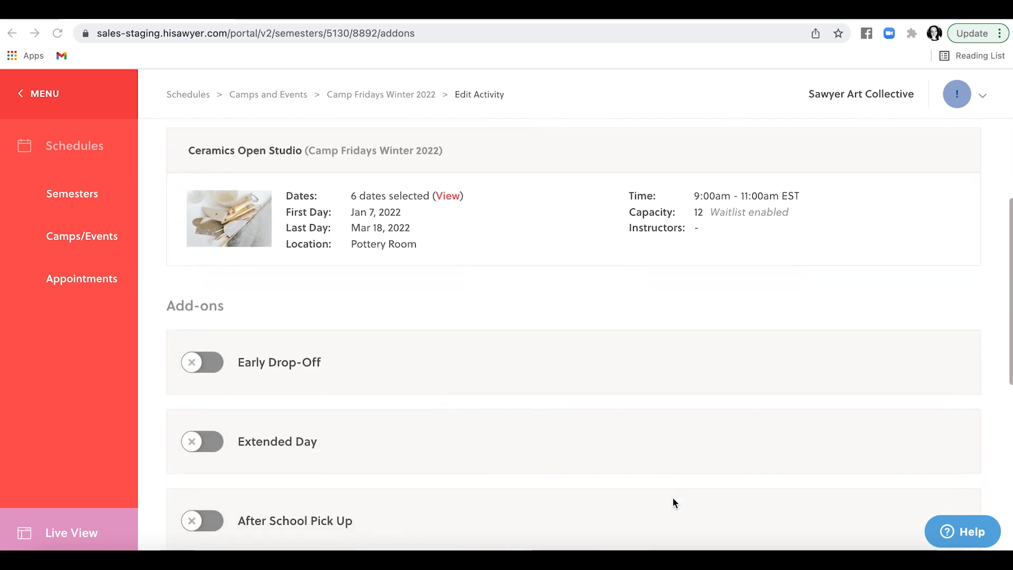
{"action": "scroll", "coordinate": [672, 498], "scroll_direction": "down", "scroll_amount": 1}
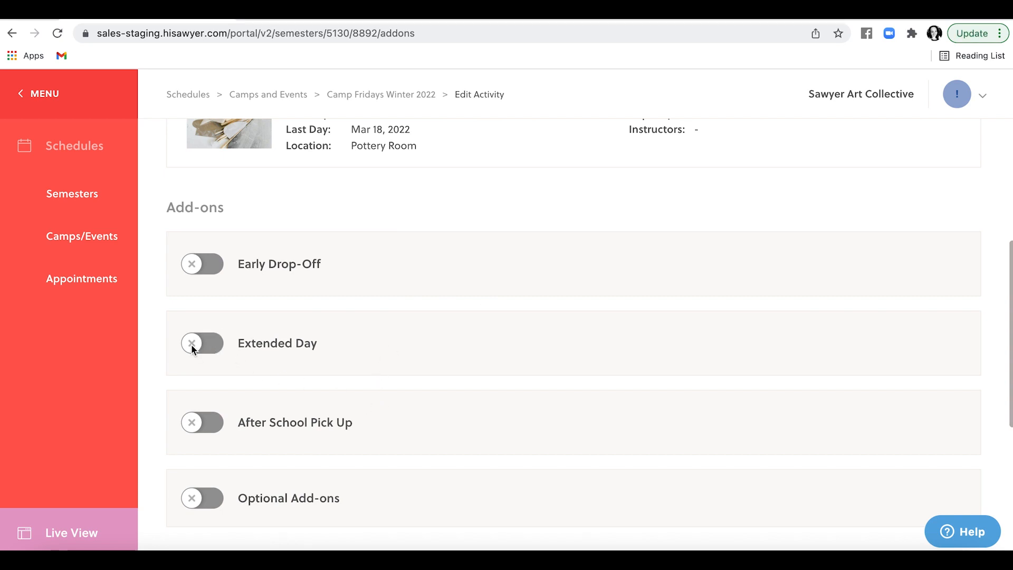
{"action": "left_click", "coordinate": [198, 272]}
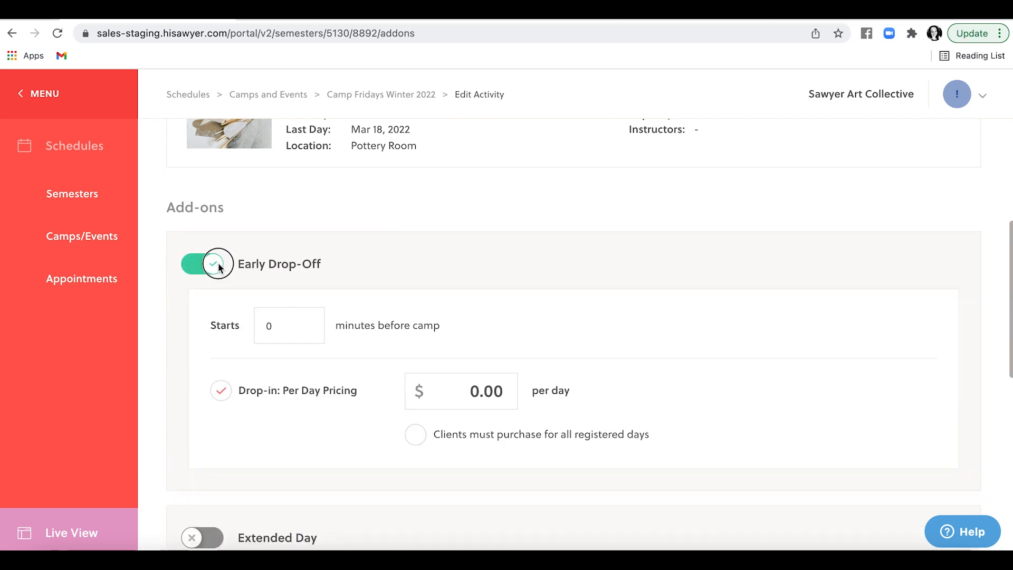
{"action": "left_click", "coordinate": [195, 268]}
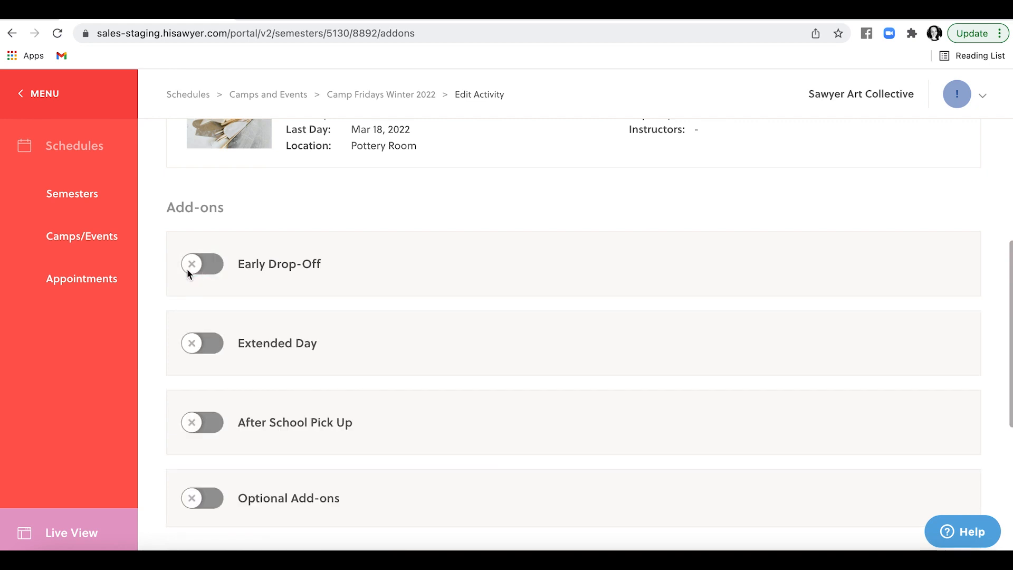
{"action": "left_click", "coordinate": [196, 348]}
{"action": "left_click", "coordinate": [184, 349]}
{"action": "left_click", "coordinate": [198, 421]}
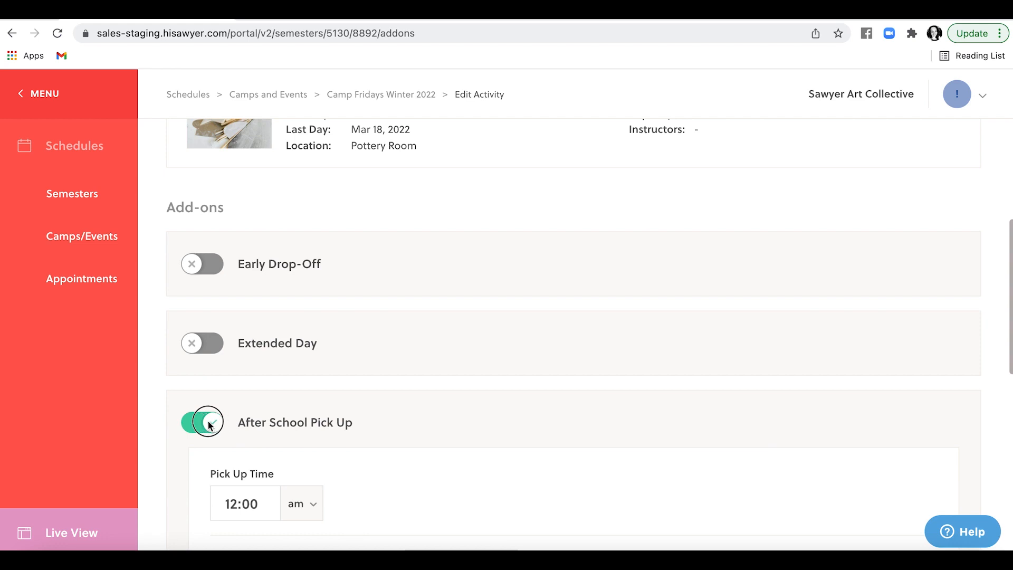
{"action": "left_click", "coordinate": [201, 424]}
- Inspect the name, price and applies-to settings for Optional Add-ons, leaving the option disabled
{"action": "scroll", "coordinate": [185, 425], "scroll_direction": "down", "scroll_amount": 3}
{"action": "left_click", "coordinate": [217, 385]}
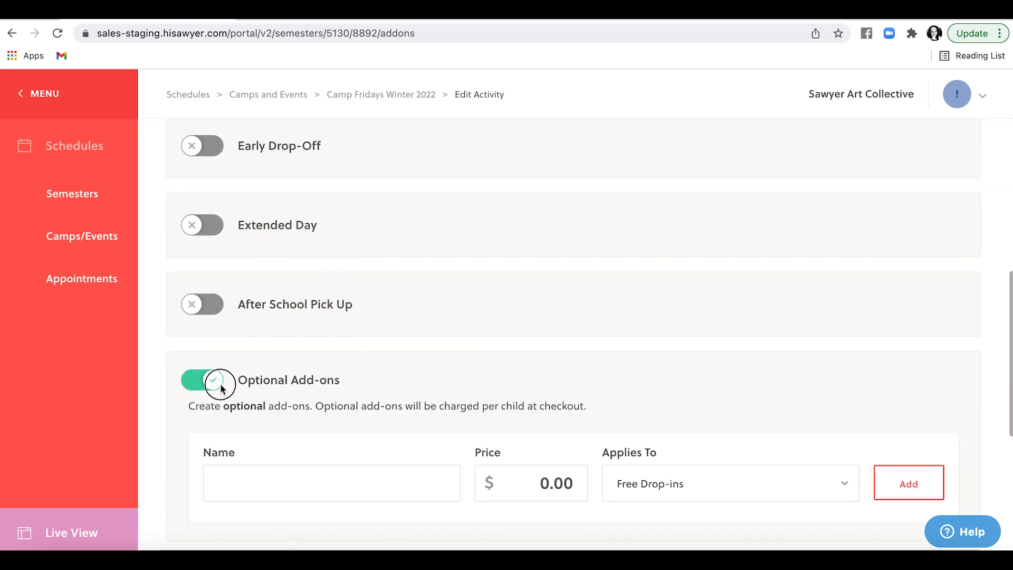
{"action": "scroll", "coordinate": [221, 389], "scroll_direction": "down", "scroll_amount": 2}
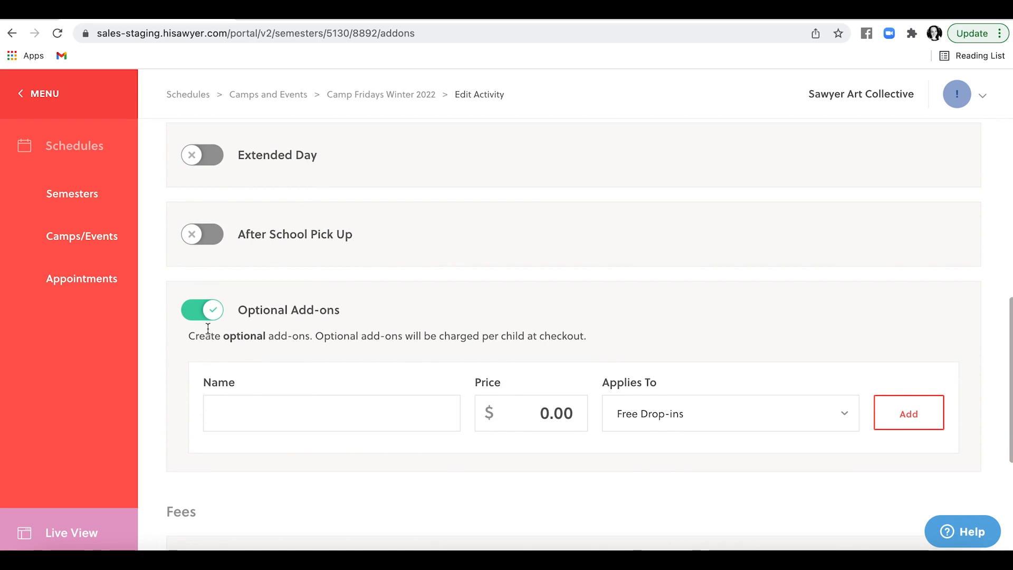
{"action": "left_click", "coordinate": [191, 316]}
{"action": "scroll", "coordinate": [189, 319], "scroll_direction": "down", "scroll_amount": 2}
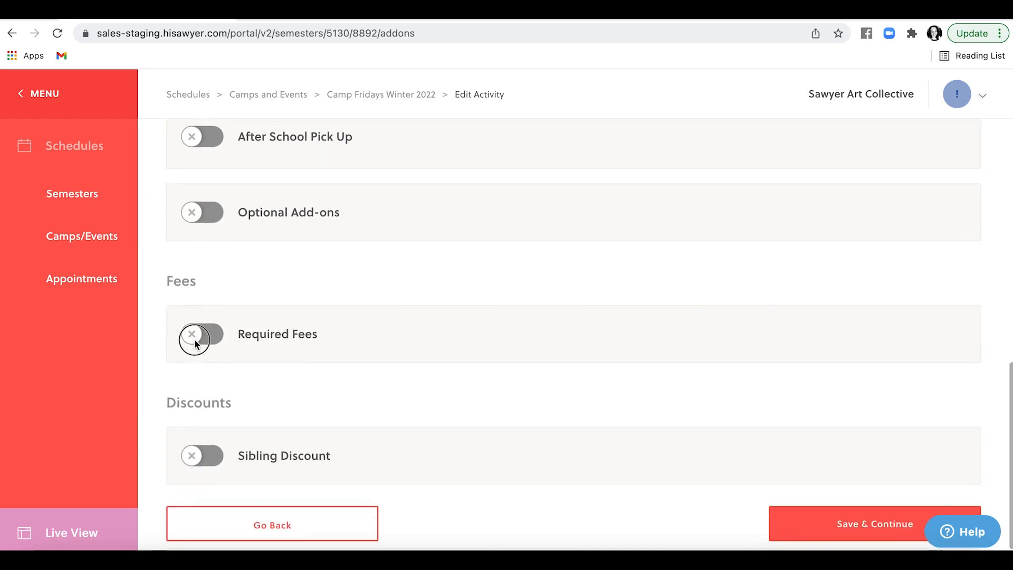
- Inspect the settings for one-time Required Fees, leaving the option disabled
{"action": "left_click", "coordinate": [195, 337]}
{"action": "scroll", "coordinate": [206, 343], "scroll_direction": "down", "scroll_amount": 1}
{"action": "scroll", "coordinate": [224, 344], "scroll_direction": "down", "scroll_amount": 1}
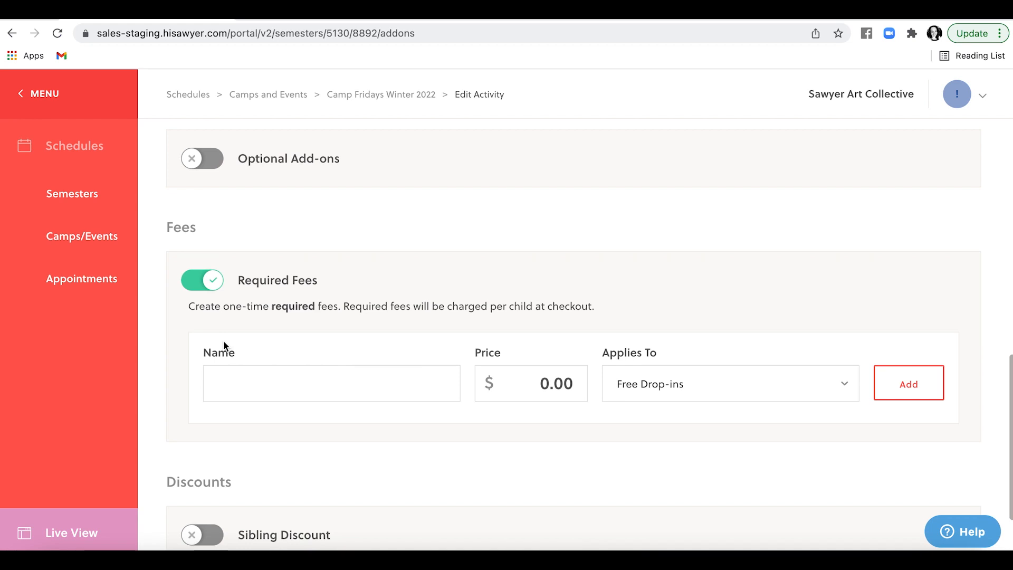
{"action": "left_click", "coordinate": [209, 281]}
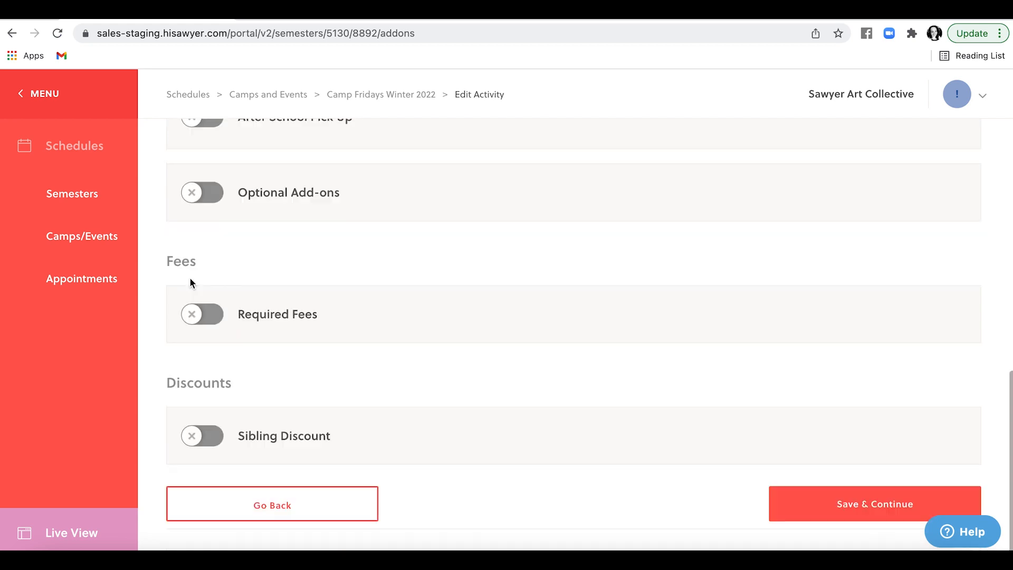
- Inspect the Sibling Discount percentages for second, third and additional children, leaving the discount disabled
{"action": "left_click", "coordinate": [208, 430]}
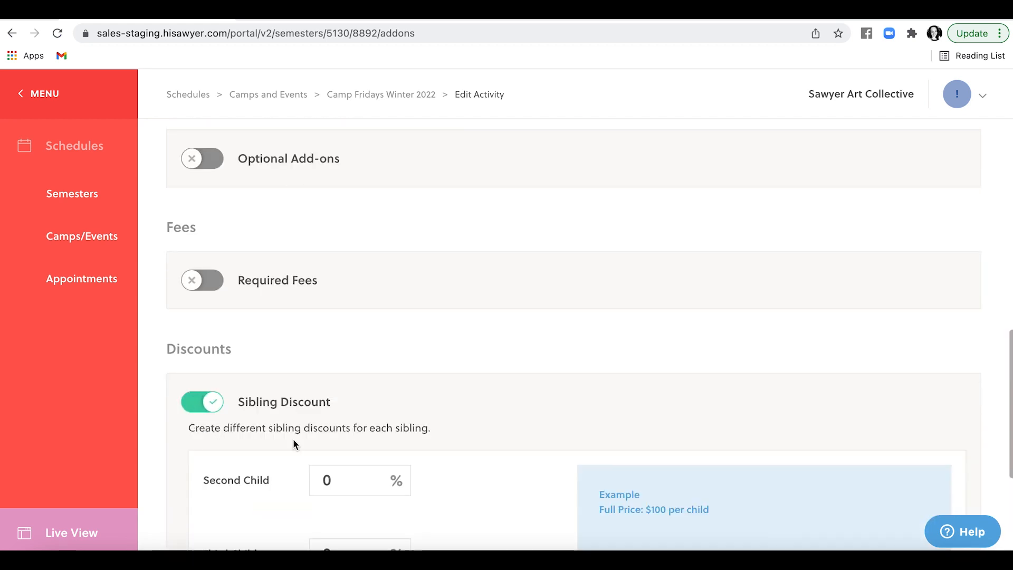
{"action": "scroll", "coordinate": [293, 440], "scroll_direction": "down", "scroll_amount": 3}
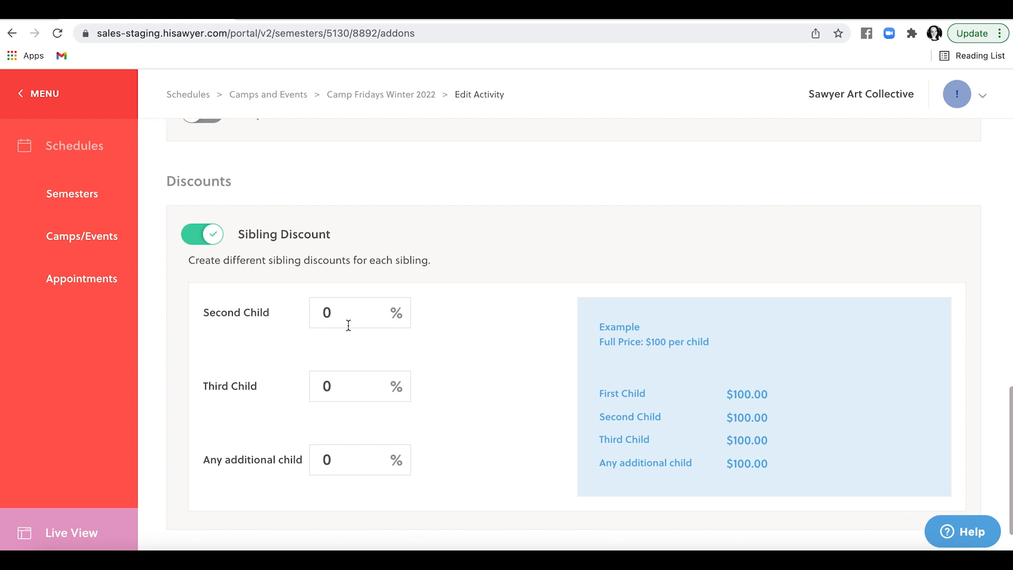
{"action": "scroll", "coordinate": [348, 324], "scroll_direction": "down", "scroll_amount": 2}
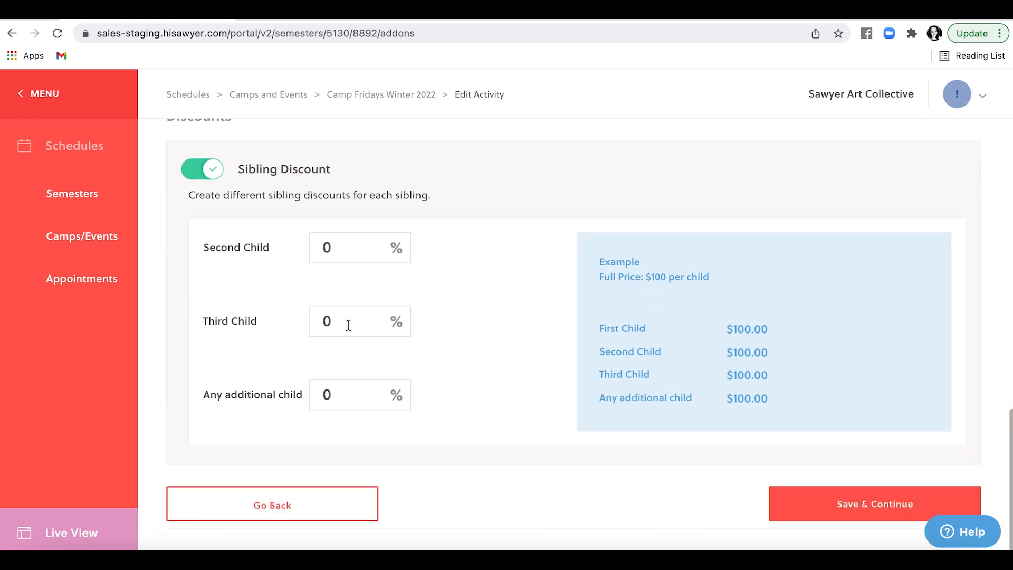
{"action": "left_click", "coordinate": [195, 171]}
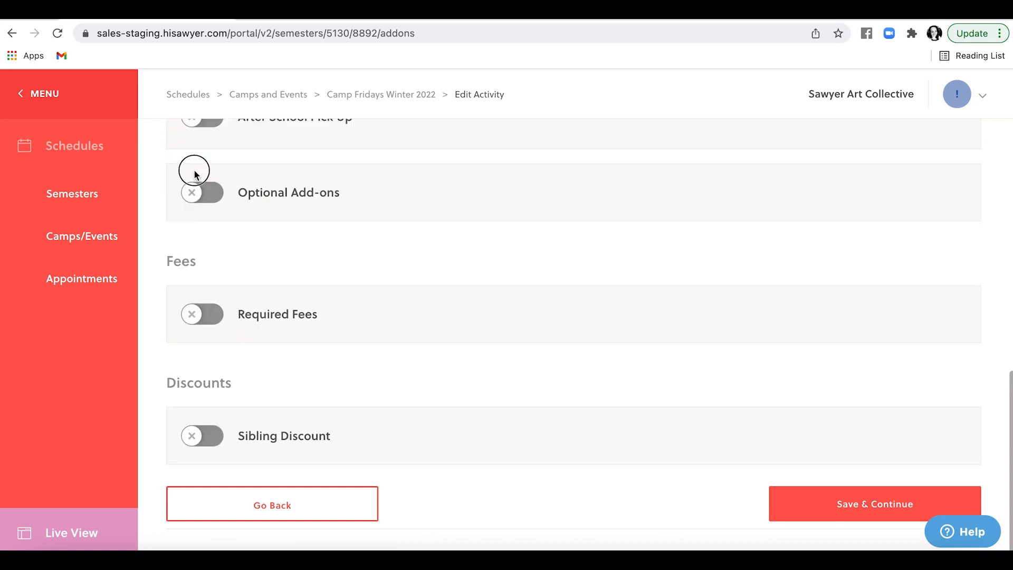
- Save the activity without add-ons, fees or discounts and return to the Camps/Events list
{"action": "left_click", "coordinate": [845, 503]}
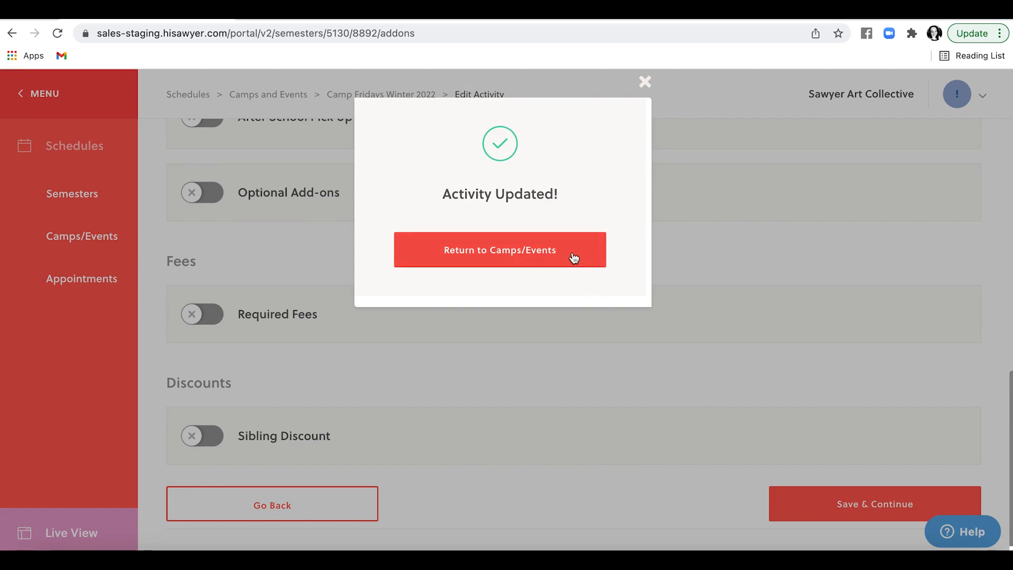
{"action": "left_click", "coordinate": [571, 254]}
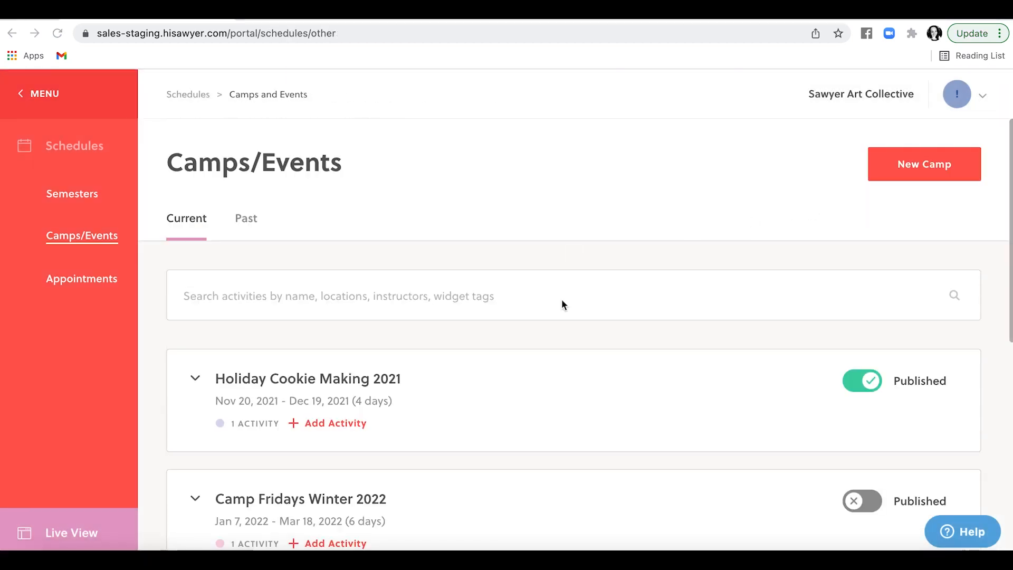
- Expand the Camp Fridays Winter 2022 schedule to review its Ceramics Open Studio activity, and publish the camp
{"action": "scroll", "coordinate": [511, 354], "scroll_direction": "down", "scroll_amount": 3}
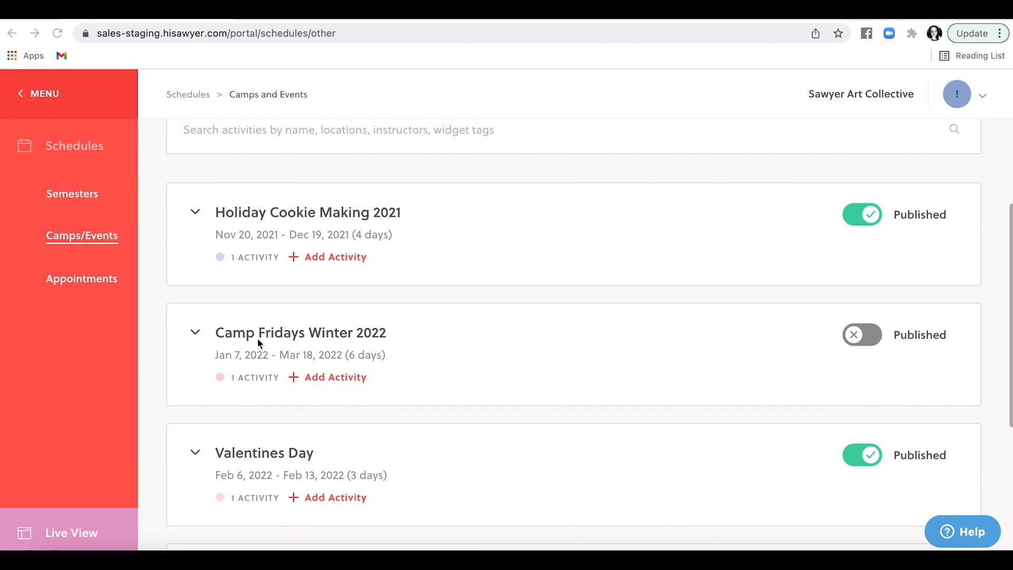
{"action": "left_click", "coordinate": [196, 333]}
{"action": "scroll", "coordinate": [269, 343], "scroll_direction": "down", "scroll_amount": 3}
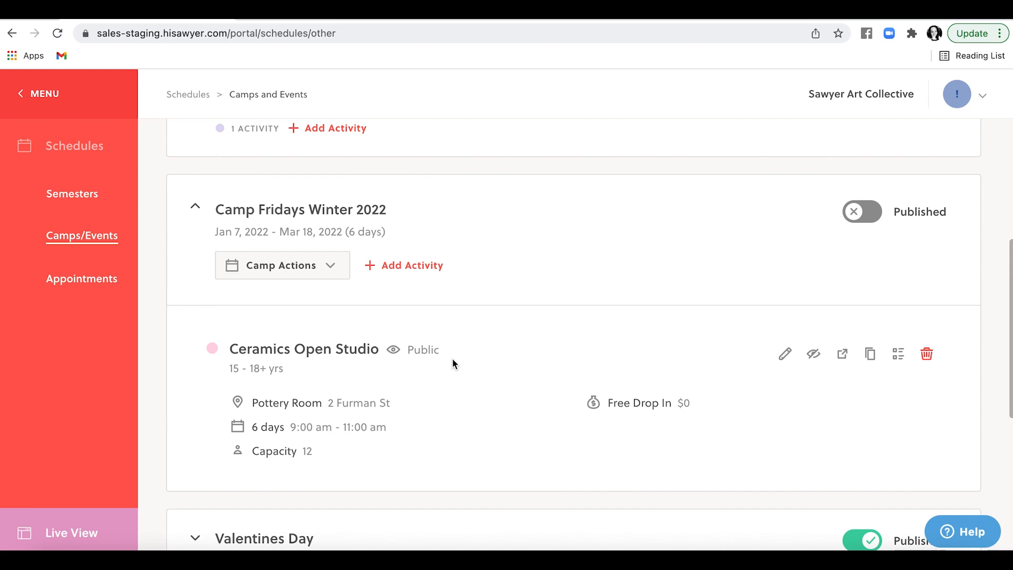
{"action": "left_click", "coordinate": [865, 211]}
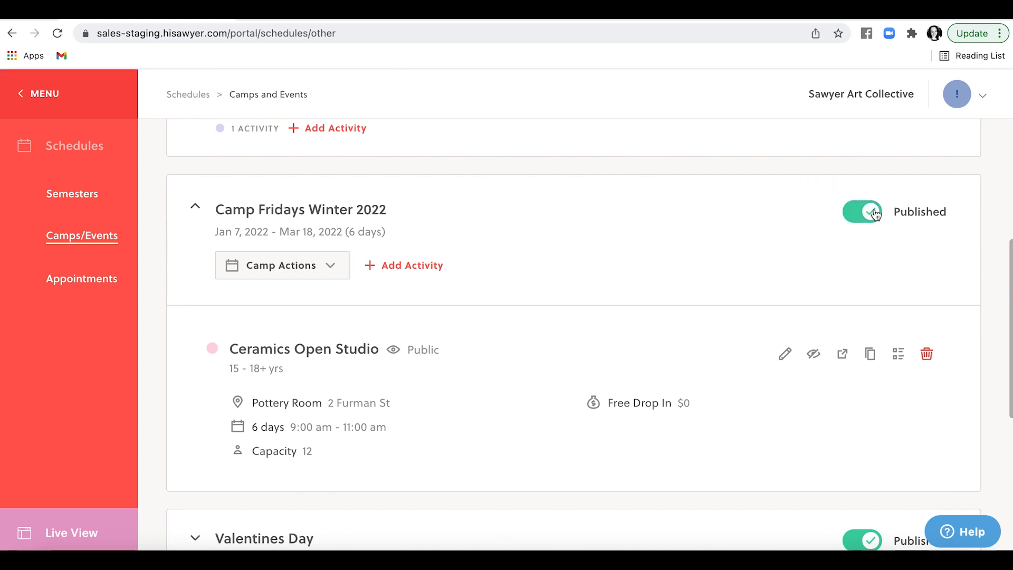